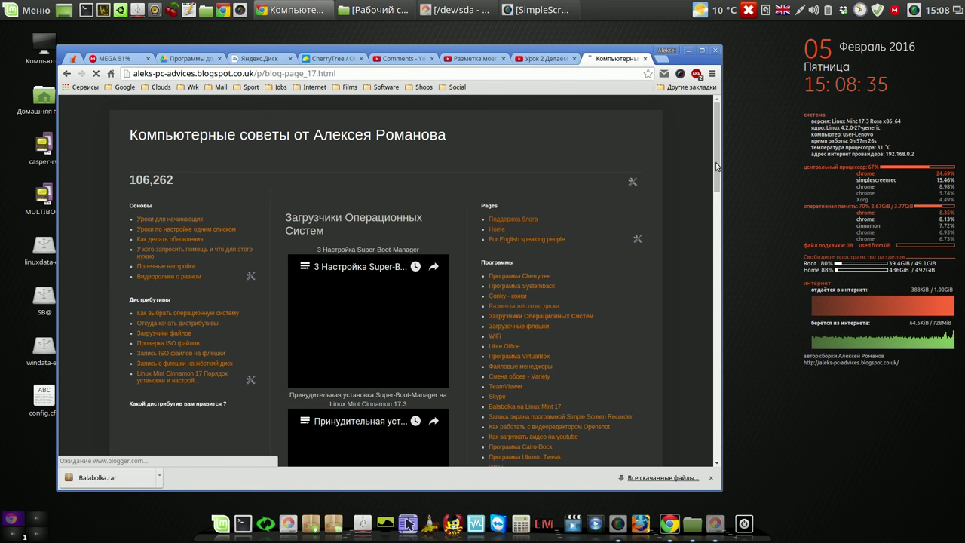
- Review the blog's bootloader page, the disk-partitioning video page and the YouTube comment about the installation order of Windows and Linux
{"action": "left_click_drag", "start_coordinate": [717, 175], "coordinate": [722, 138]}
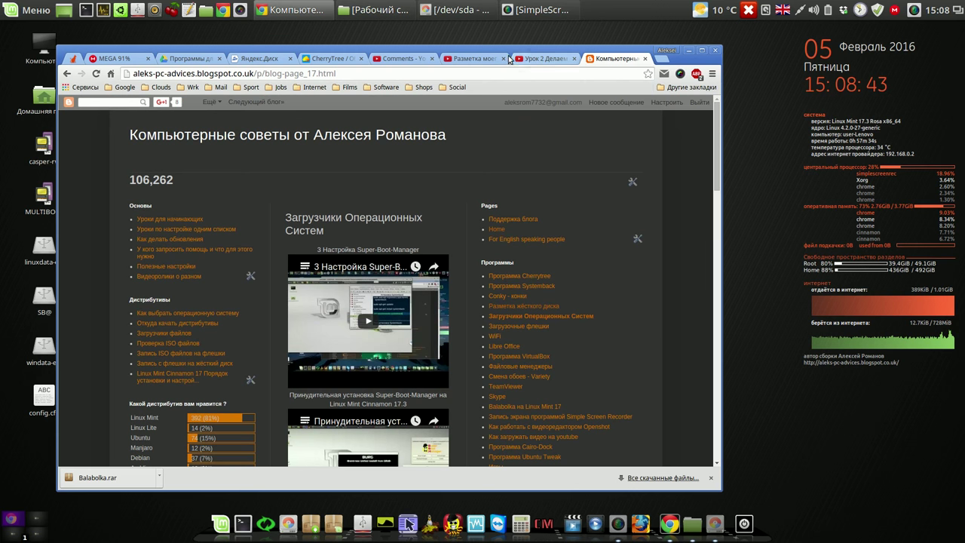
{"action": "left_click", "coordinate": [466, 63]}
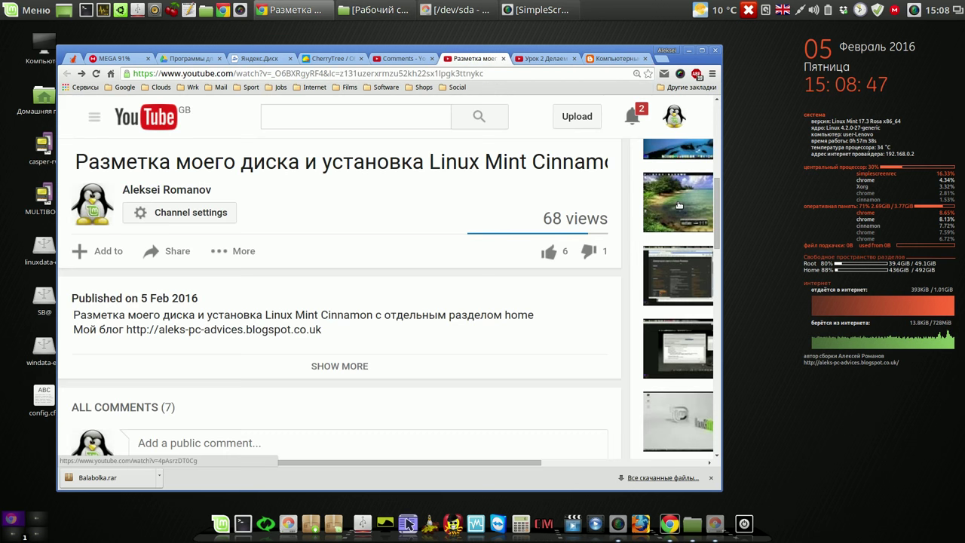
{"action": "left_click", "coordinate": [420, 62]}
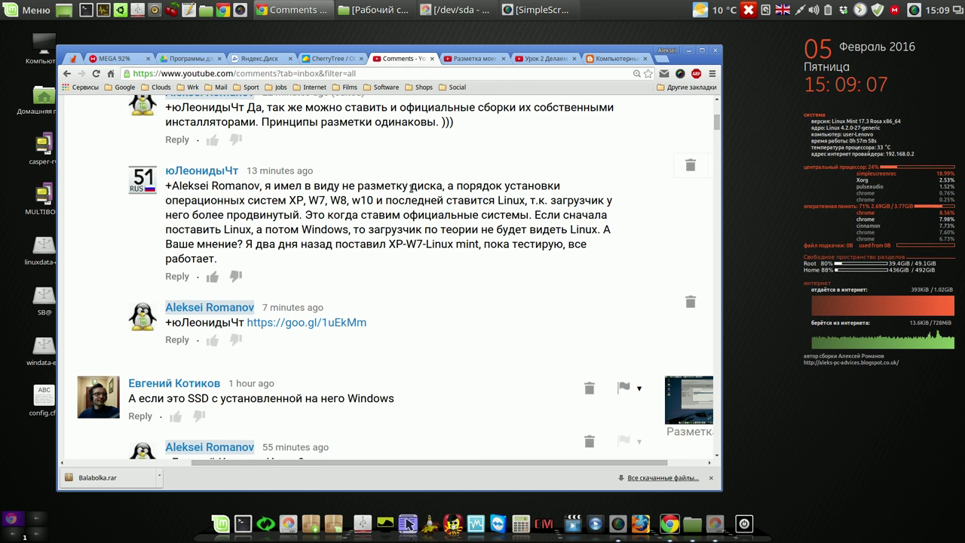
- Return to the blog, go to its home page and open the mega file storage link
{"action": "left_click", "coordinate": [604, 58]}
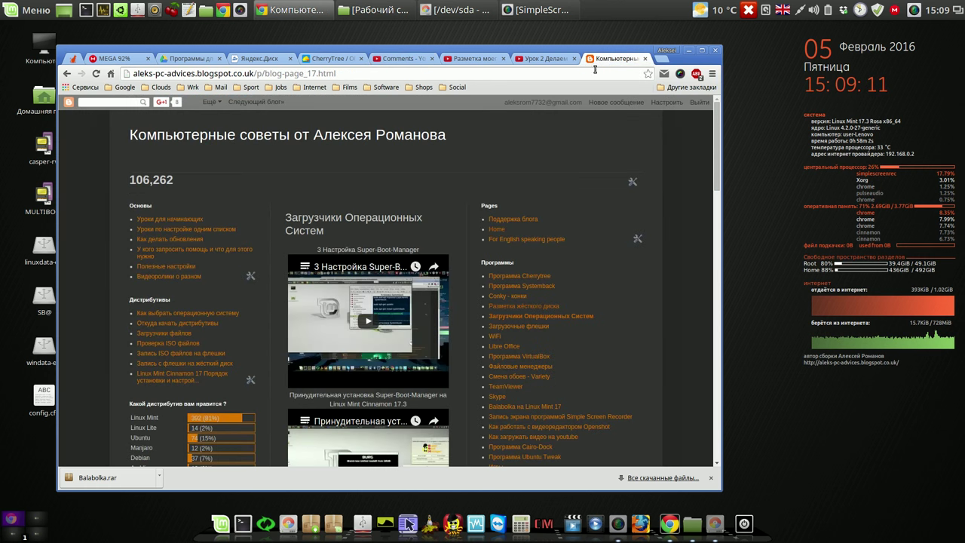
{"action": "left_click", "coordinate": [422, 139]}
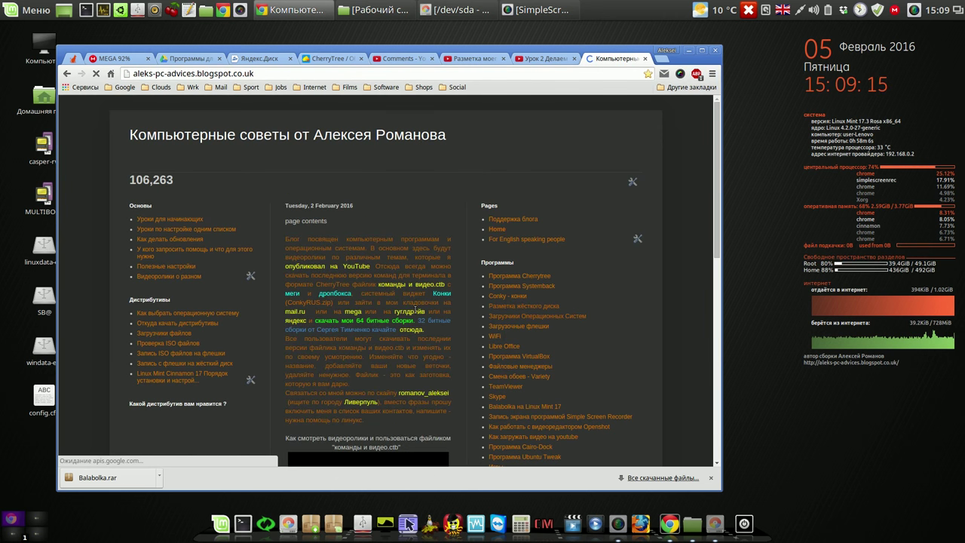
{"action": "left_click", "coordinate": [354, 311]}
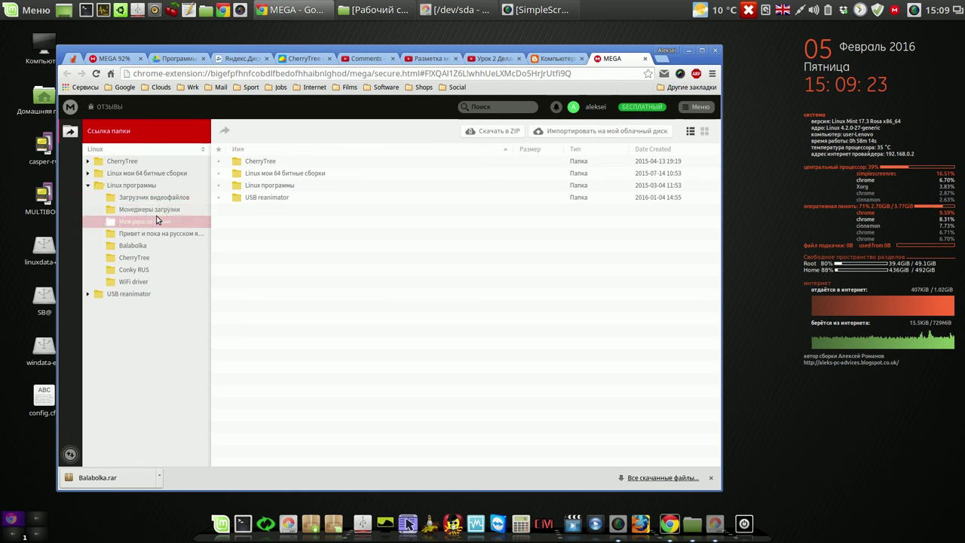
- Look into the Менеджеры загрузки subfolder of Linux программы, then return to the Linux программы folder
{"action": "left_click", "coordinate": [157, 187]}
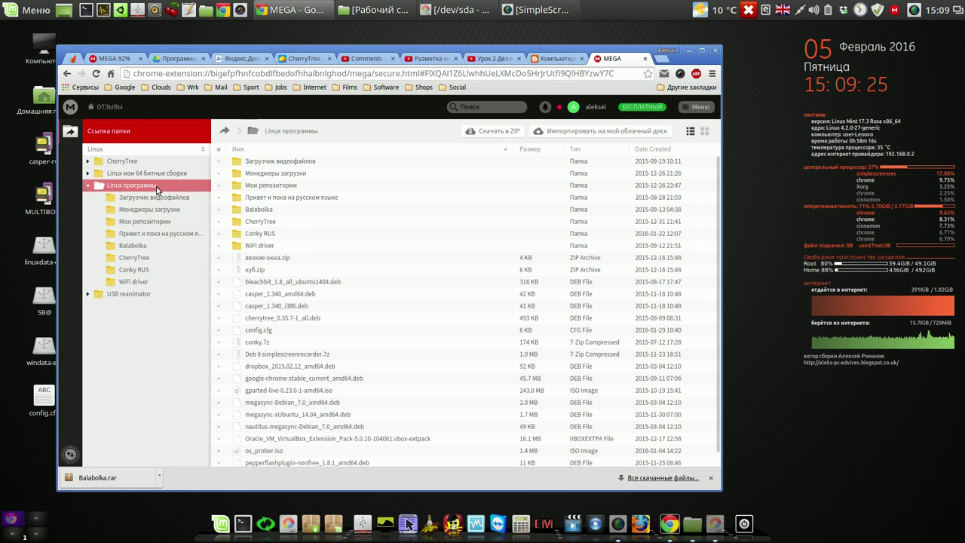
{"action": "double_click", "coordinate": [299, 174]}
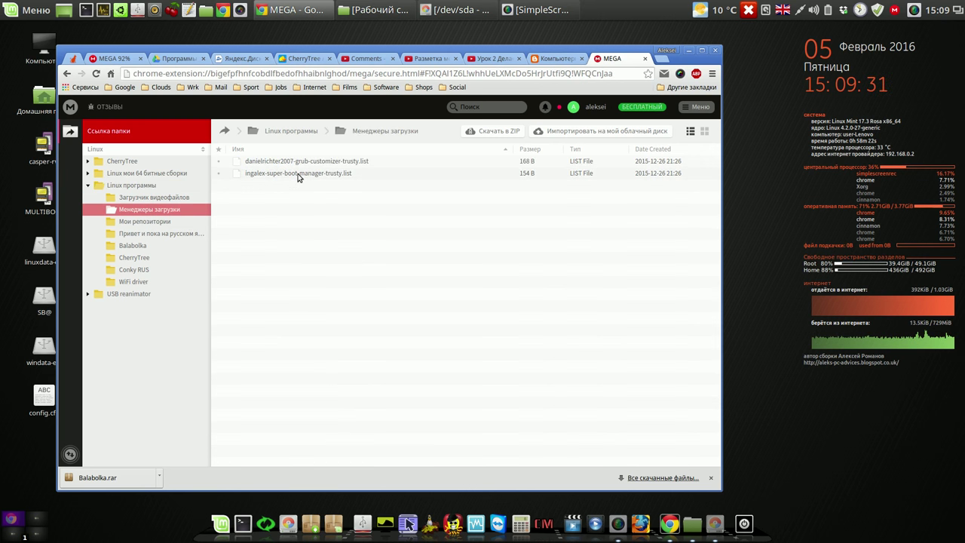
{"action": "left_click", "coordinate": [146, 187]}
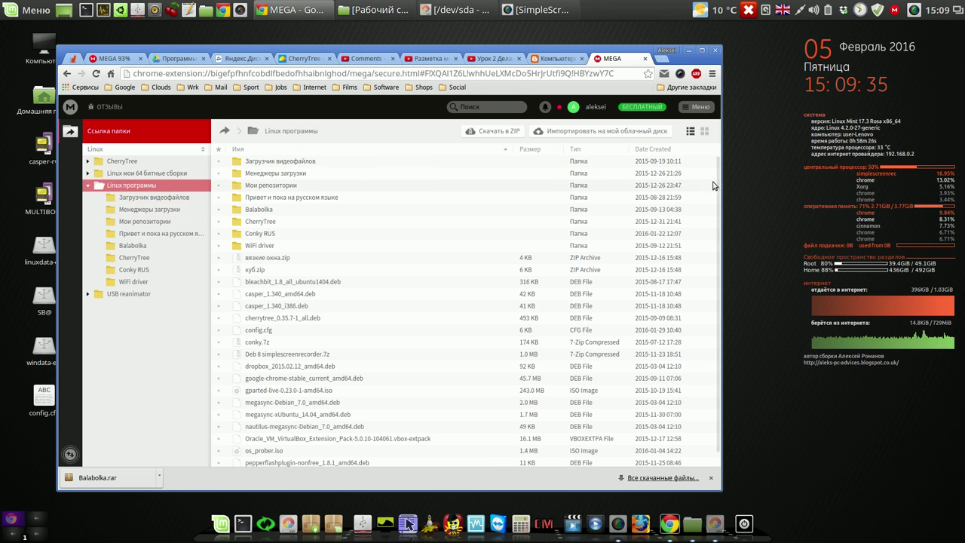
- Download os_prober.iso from the Linux программы folder as a regular download and dismiss the transfer notification
{"action": "left_click_drag", "start_coordinate": [720, 180], "coordinate": [721, 252]}
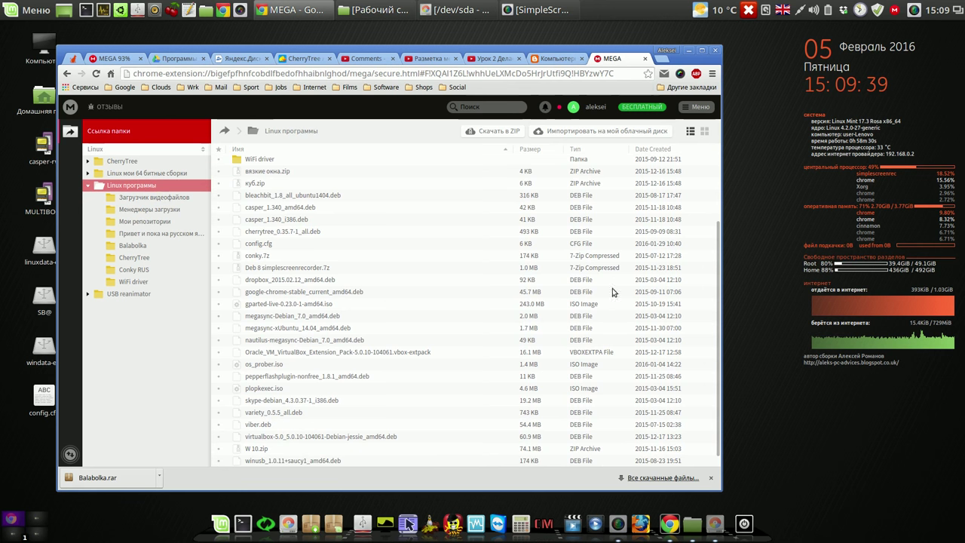
{"action": "left_click", "coordinate": [273, 368]}
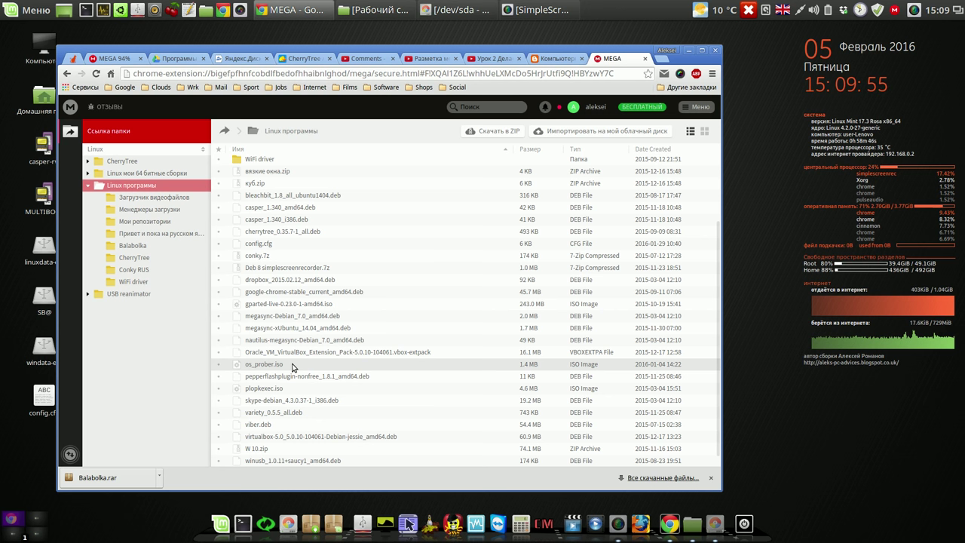
{"action": "right_click", "coordinate": [294, 367]}
{"action": "mouse_move", "coordinate": [317, 376]}
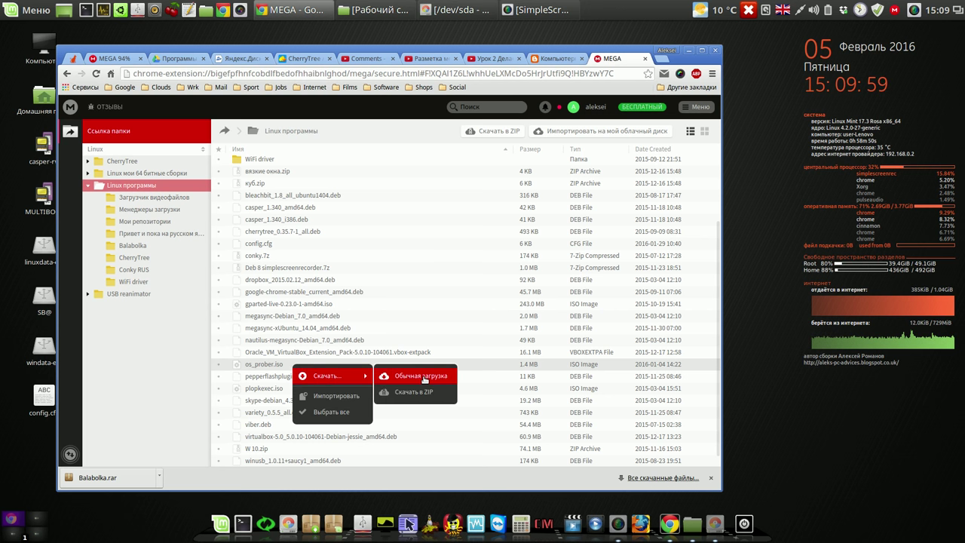
{"action": "left_click", "coordinate": [424, 378]}
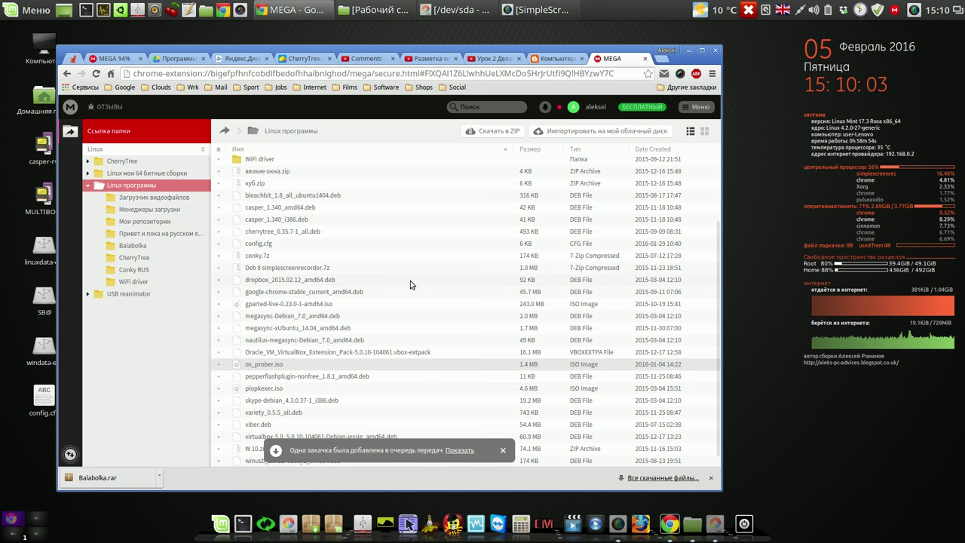
{"action": "left_click", "coordinate": [503, 452]}
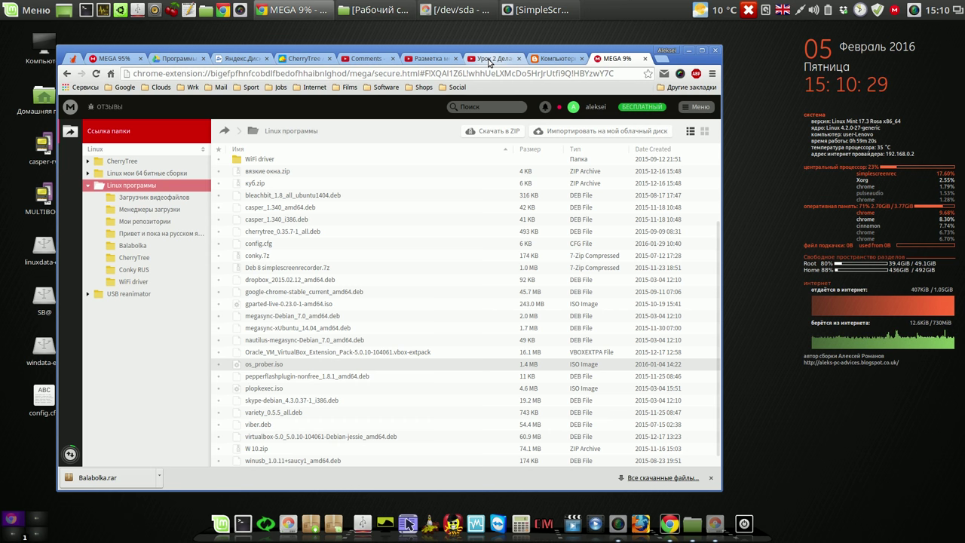
- Watch the "Урок 2 Делаем Чудо флешку" video in full screen and return to the YouTube comment about operating system installation order
{"action": "left_click", "coordinate": [488, 59]}
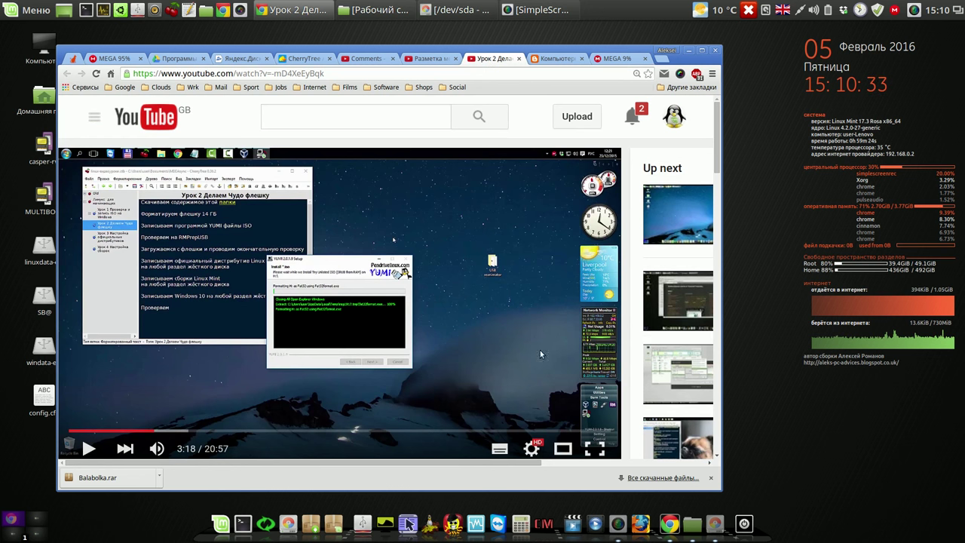
{"action": "left_click", "coordinate": [593, 449]}
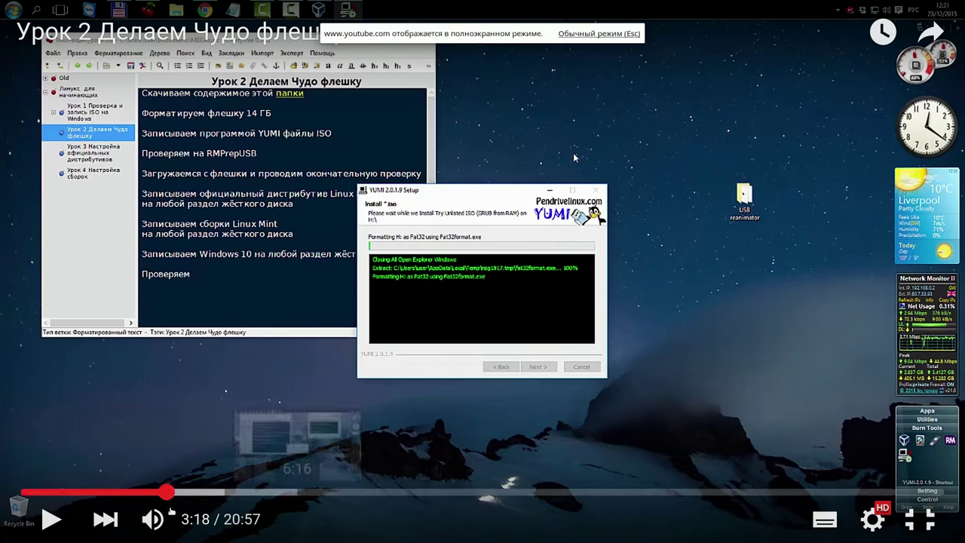
{"action": "left_click", "coordinate": [573, 152]}
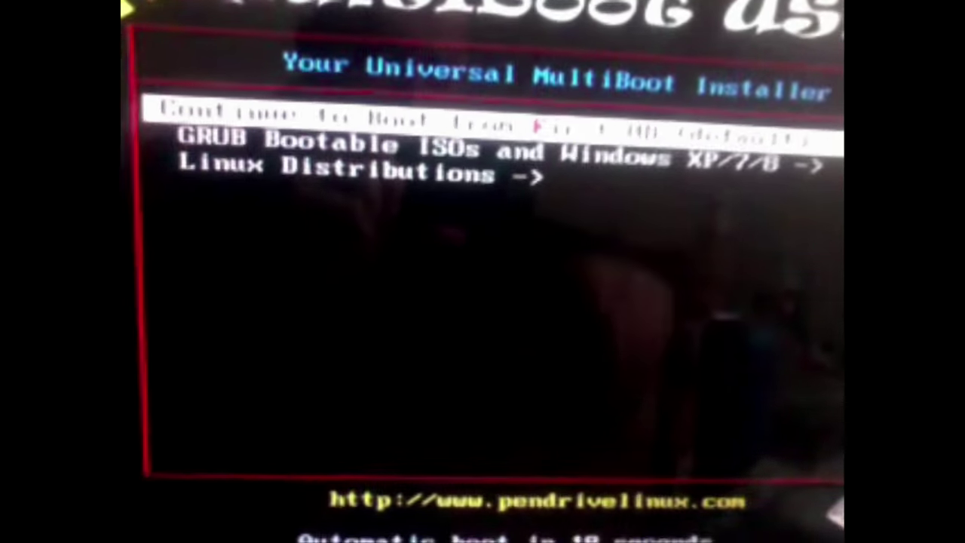
{"action": "mouse_move", "coordinate": [632, 397]}
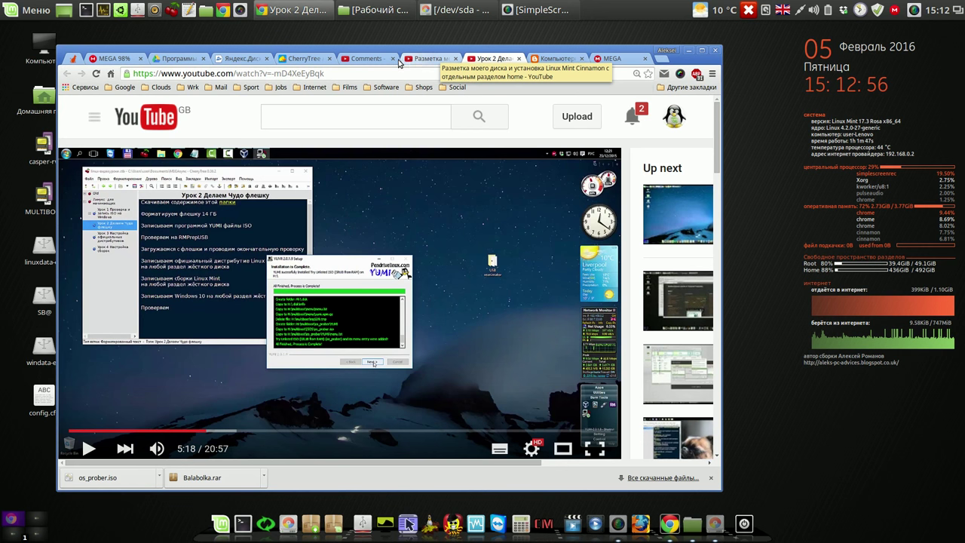
{"action": "left_click", "coordinate": [430, 59]}
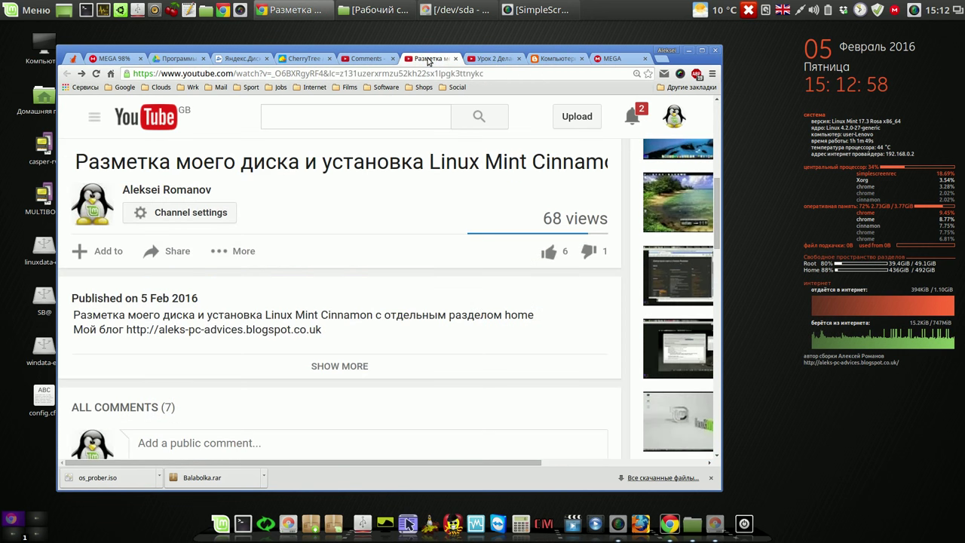
{"action": "left_click", "coordinate": [376, 61]}
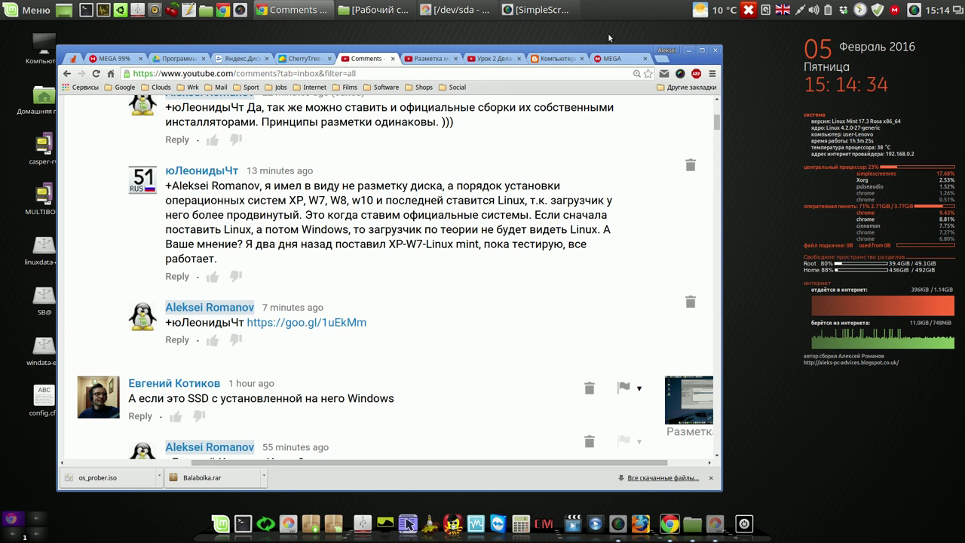
- Switch to GParted, enlarge its window, examine the /dev/sda1 and /dev/sda2 partitions, and minimize the window
{"action": "left_click", "coordinate": [459, 10]}
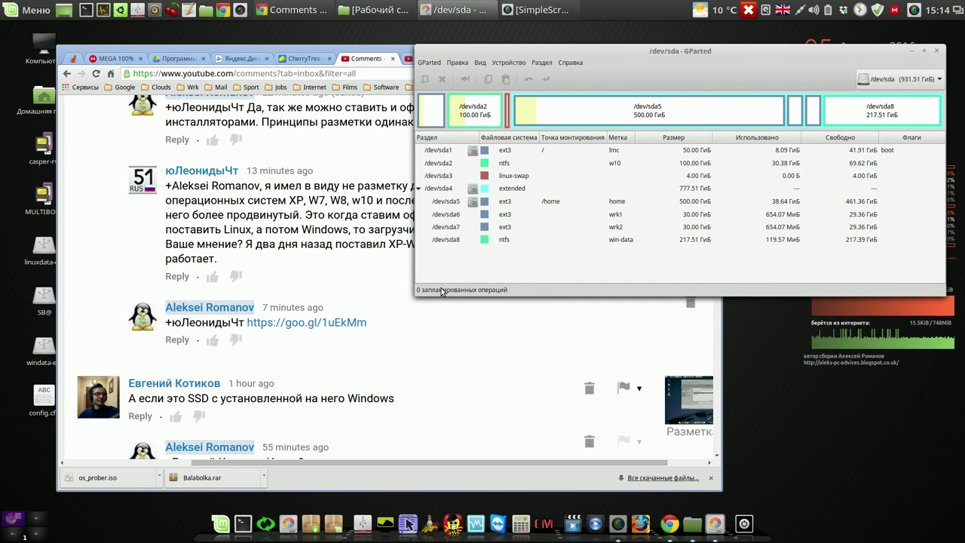
{"action": "left_click_drag", "start_coordinate": [415, 296], "coordinate": [119, 347]}
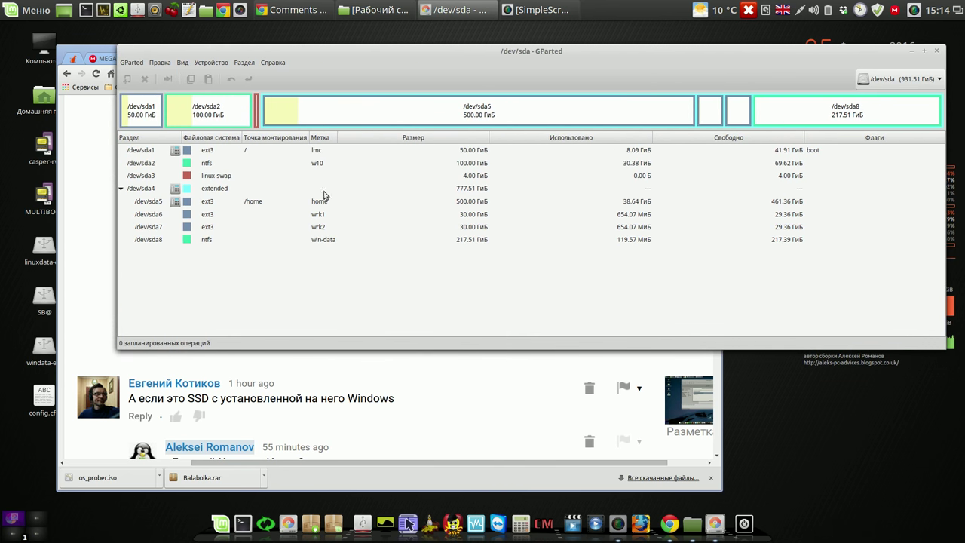
{"action": "left_click", "coordinate": [478, 154]}
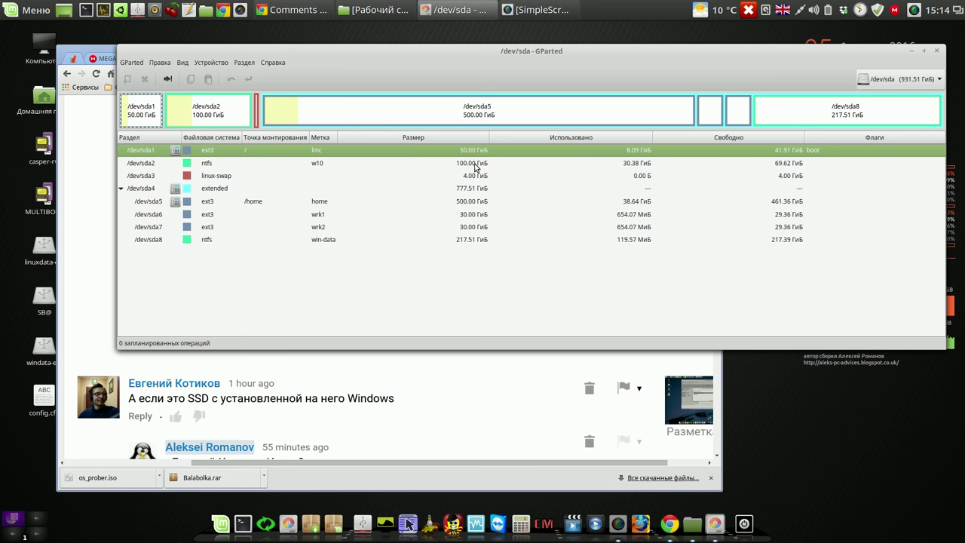
{"action": "left_click", "coordinate": [475, 165]}
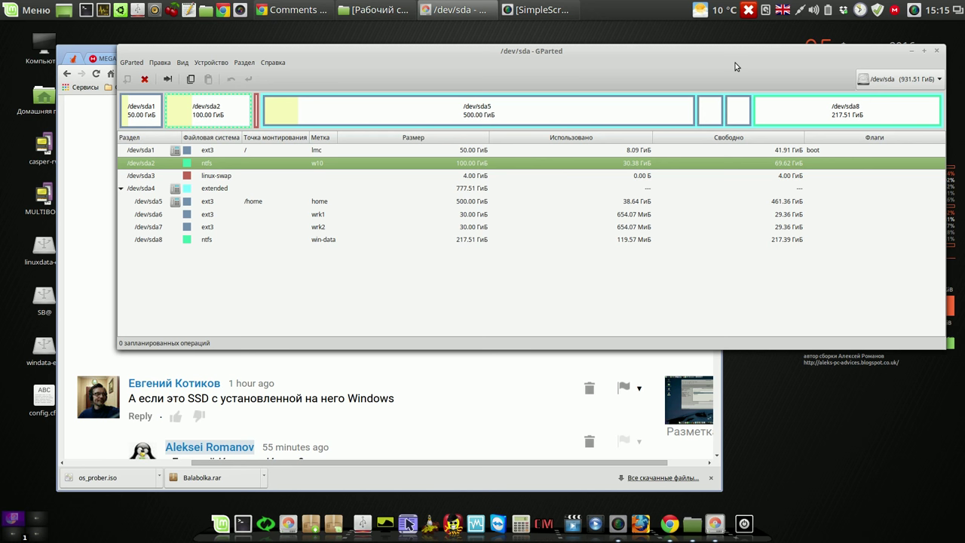
{"action": "left_click", "coordinate": [924, 52]}
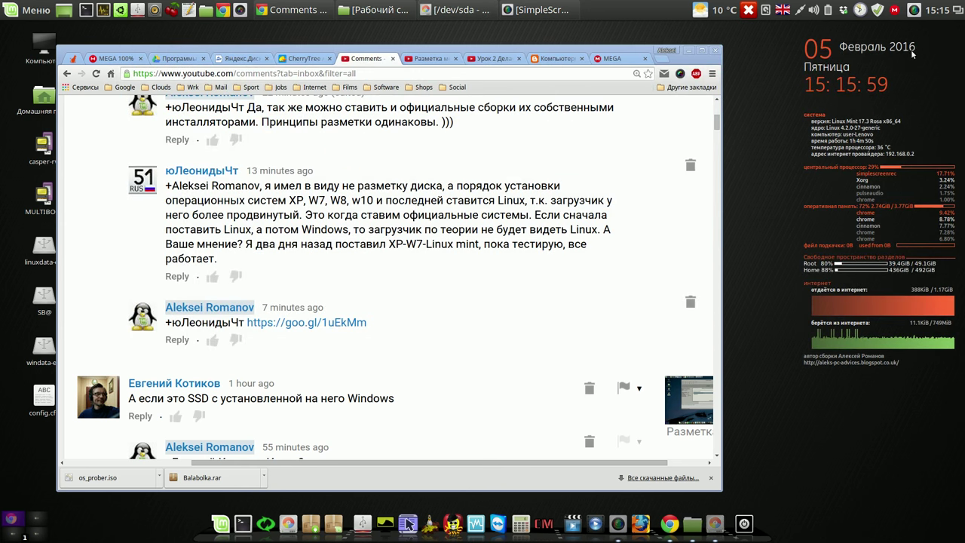
- Minimize the browser and open the Balabolka folder from the desktop, moving its window clear of the lower desktop area
{"action": "left_click", "coordinate": [690, 52]}
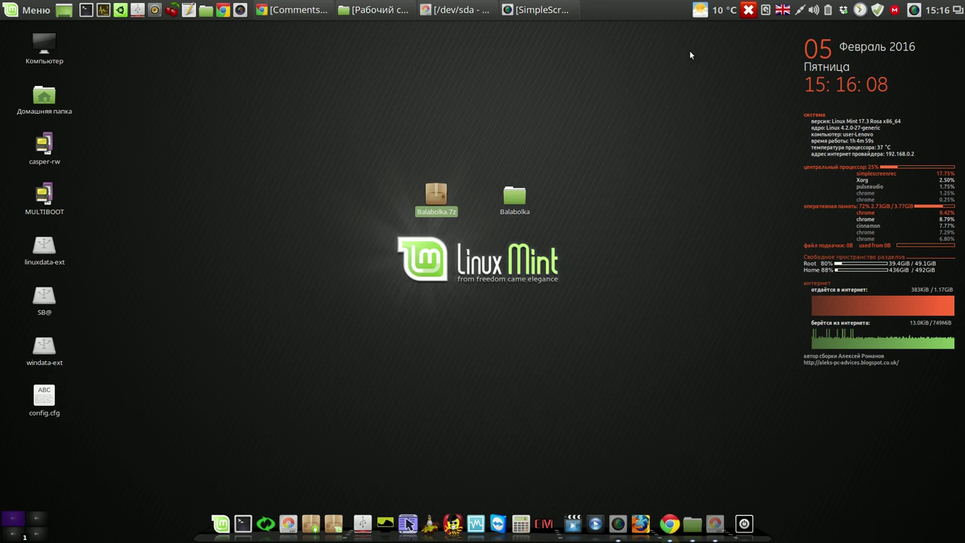
{"action": "left_click", "coordinate": [520, 200]}
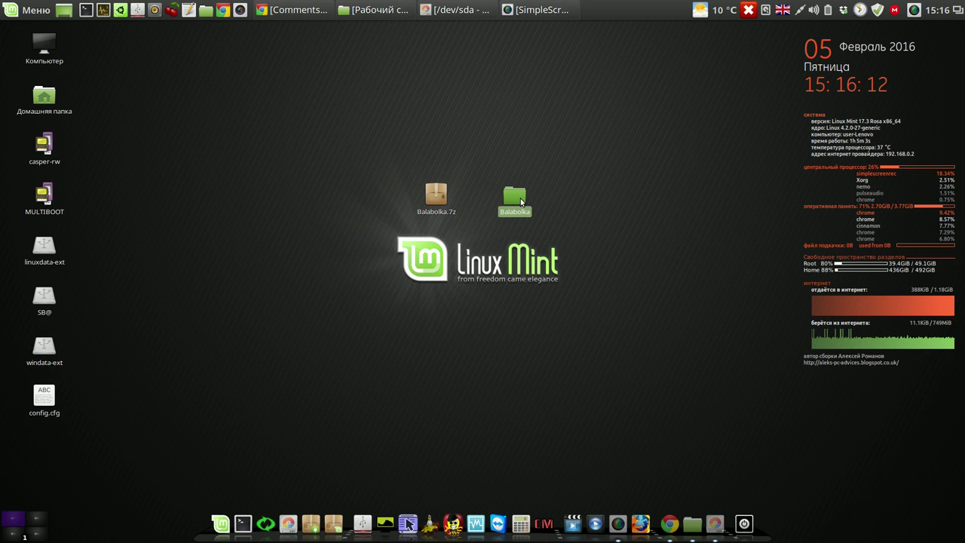
{"action": "double_click", "coordinate": [520, 201]}
{"action": "left_click_drag", "start_coordinate": [546, 92], "coordinate": [492, 56]}
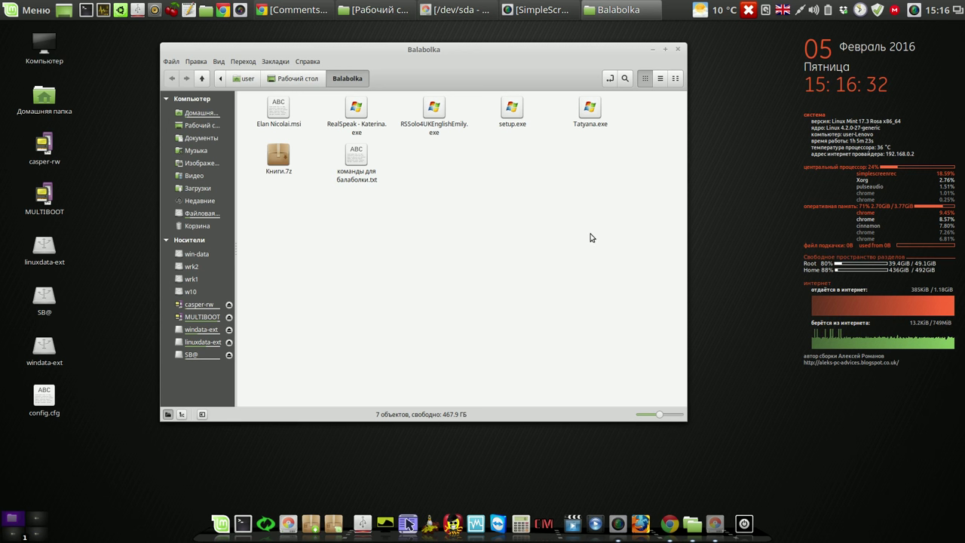
- Run Tatyana.exe from the Balabolka folder with the Wine Windows program loader
{"action": "right_click", "coordinate": [589, 114]}
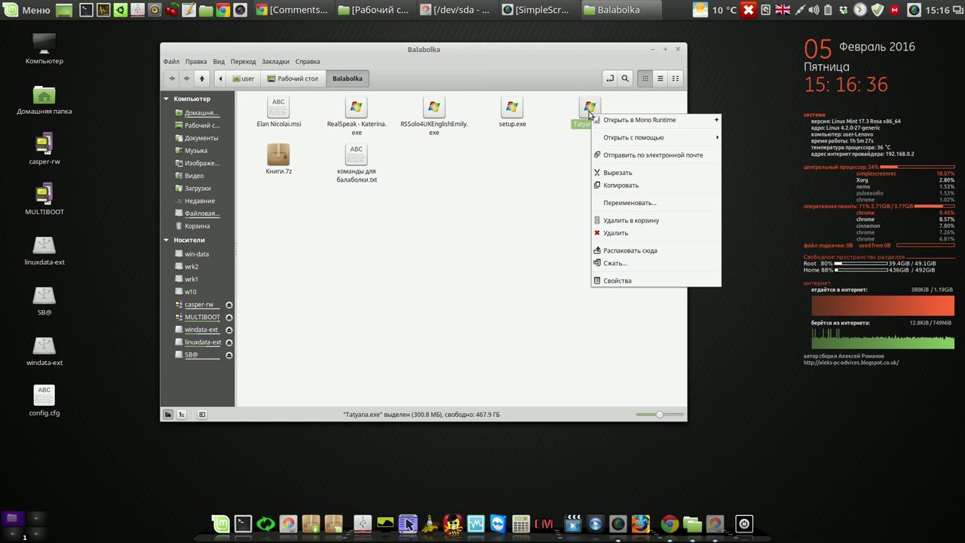
{"action": "mouse_move", "coordinate": [619, 140]}
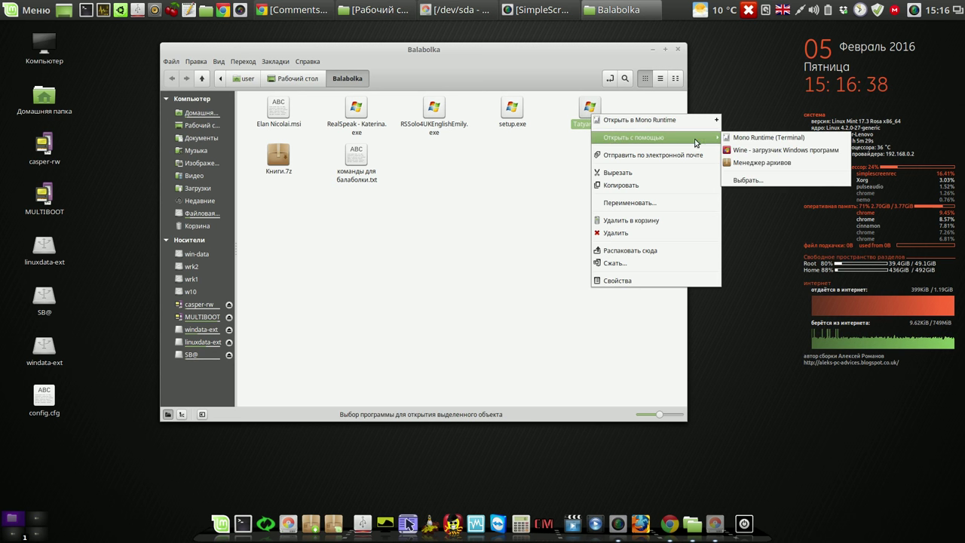
{"action": "left_click", "coordinate": [768, 152]}
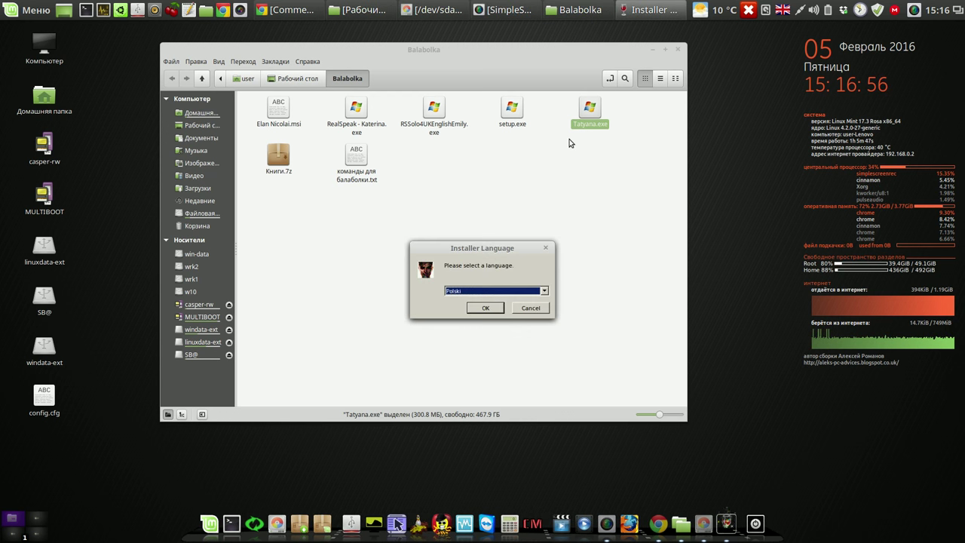
- Choose English as the installer language and accept the IVONA 2 license agreement
{"action": "left_click", "coordinate": [544, 292]}
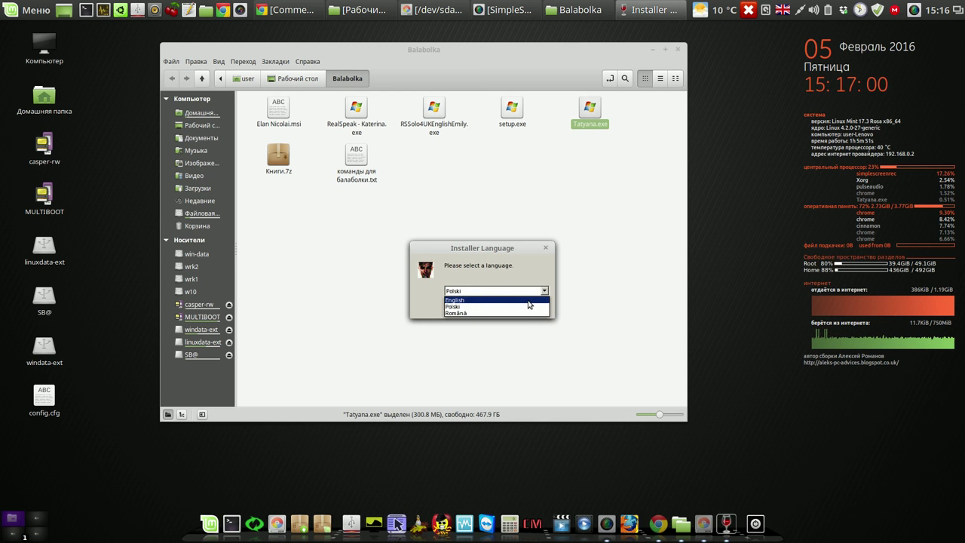
{"action": "left_click", "coordinate": [528, 301]}
{"action": "left_click", "coordinate": [491, 309]}
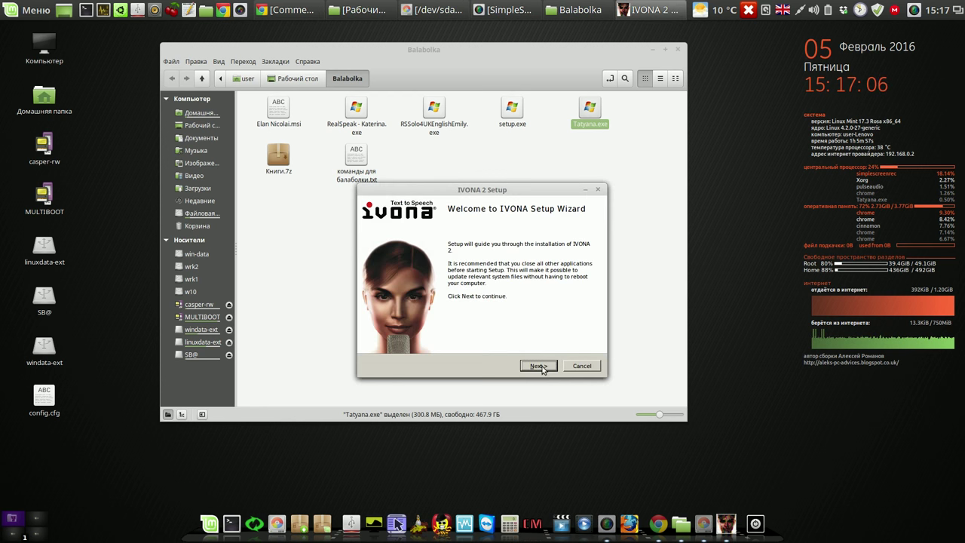
{"action": "left_click", "coordinate": [540, 366]}
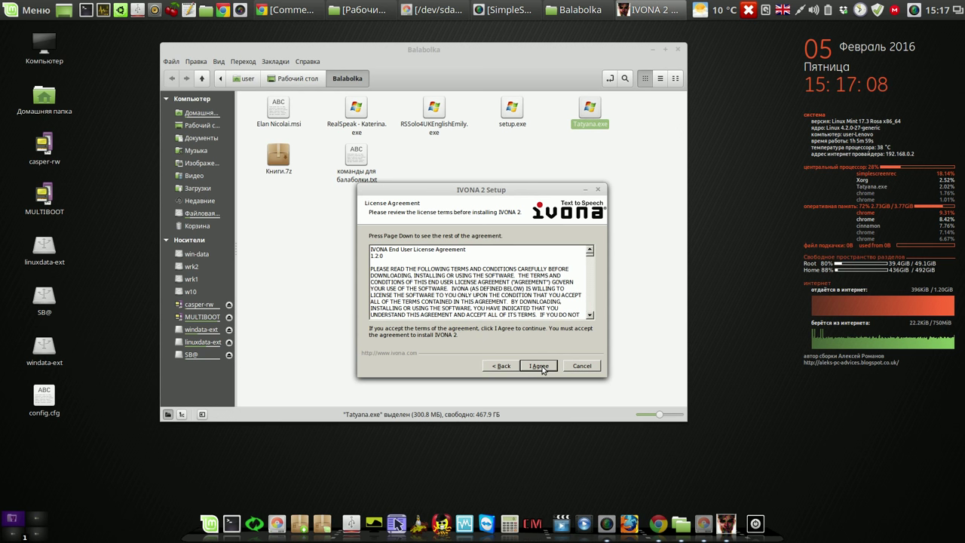
{"action": "left_click", "coordinate": [539, 367]}
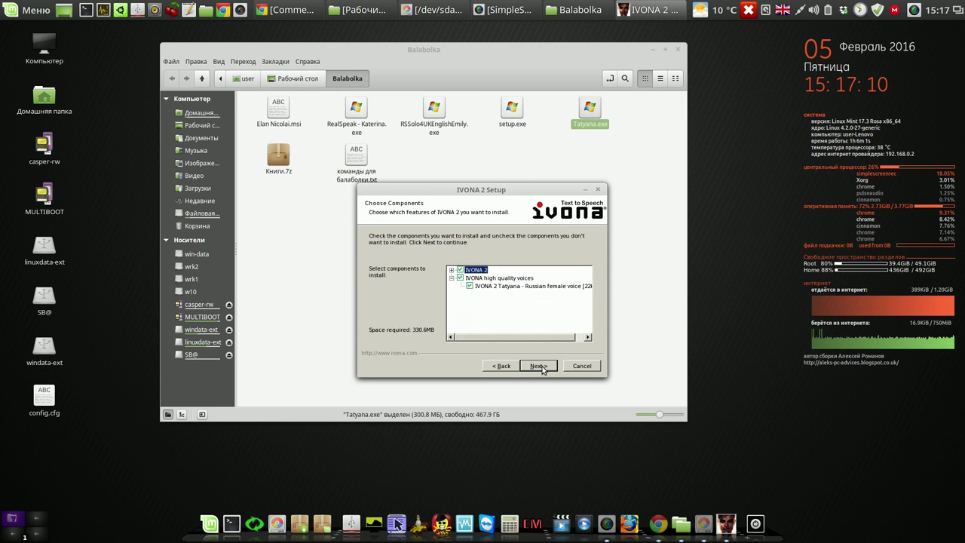
- Install IVONA 2 with the Tatyana voice into the default folder, finish the setup, and decline launching License and Uninstall
{"action": "left_click", "coordinate": [538, 366]}
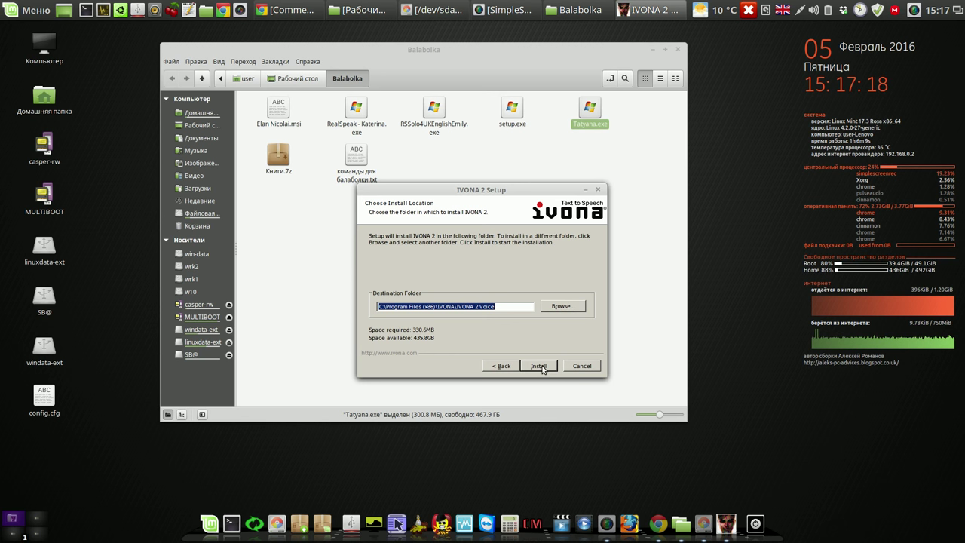
{"action": "left_click", "coordinate": [540, 366]}
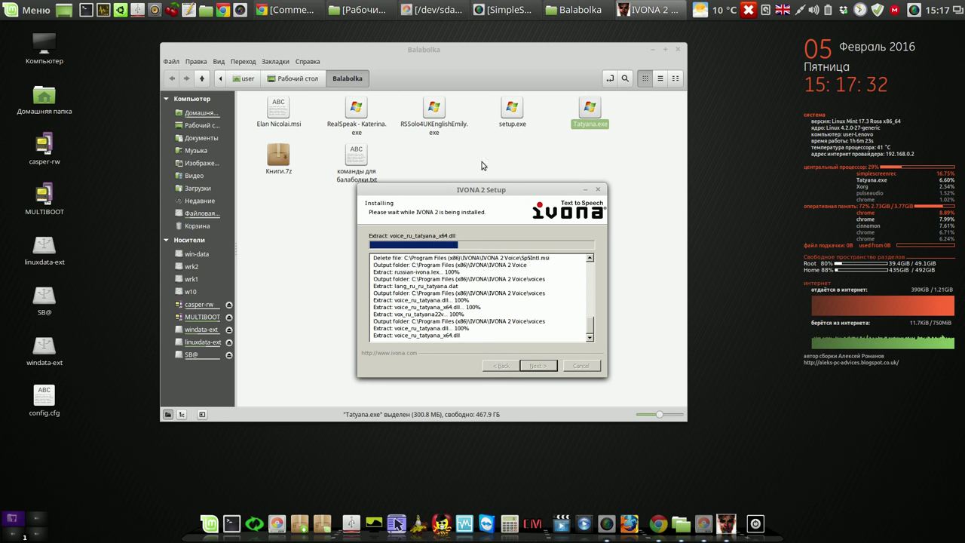
{"action": "left_click_drag", "start_coordinate": [550, 192], "coordinate": [707, 212]}
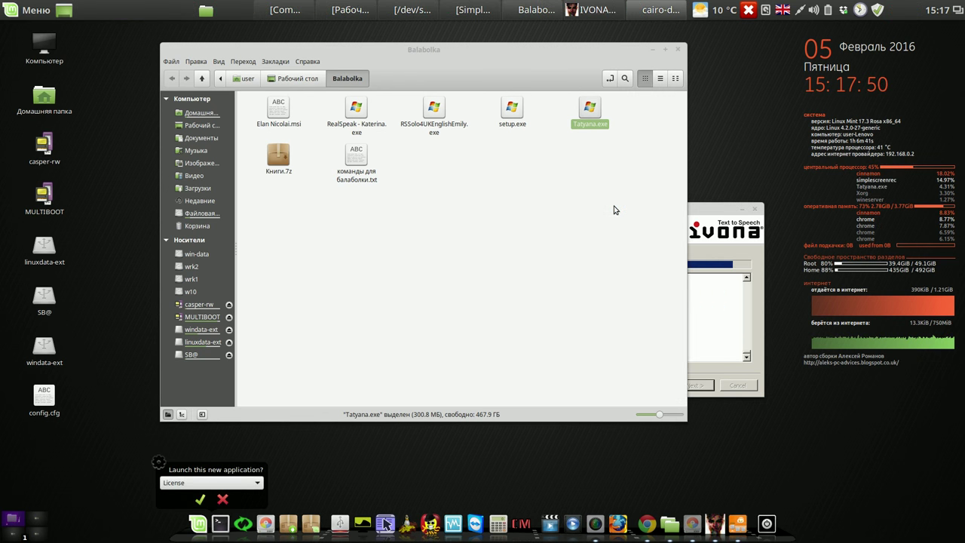
{"action": "left_click", "coordinate": [223, 500]}
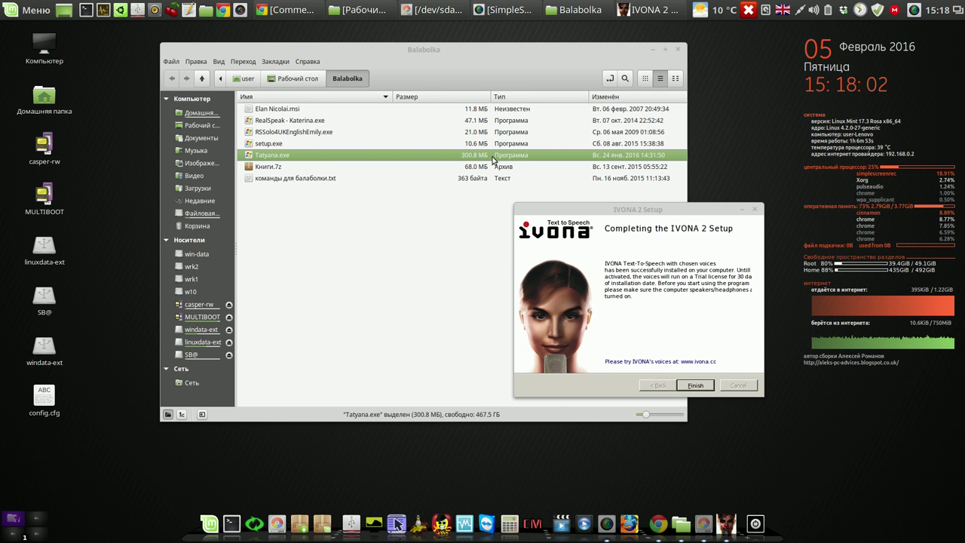
{"action": "left_click", "coordinate": [695, 386]}
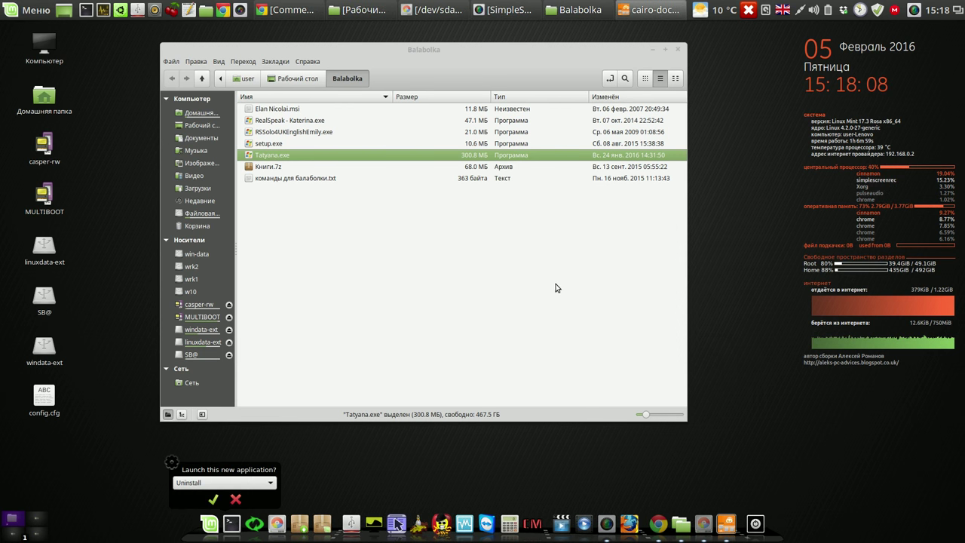
{"action": "left_click", "coordinate": [236, 499]}
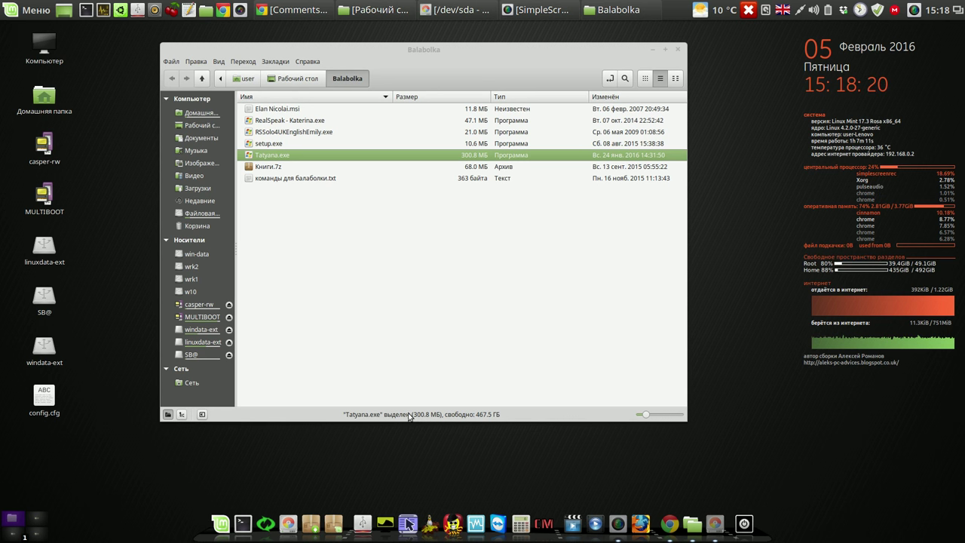
- Launch Balabolka from the programs installed under Wine
{"action": "left_click", "coordinate": [220, 522]}
{"action": "mouse_move", "coordinate": [301, 326]}
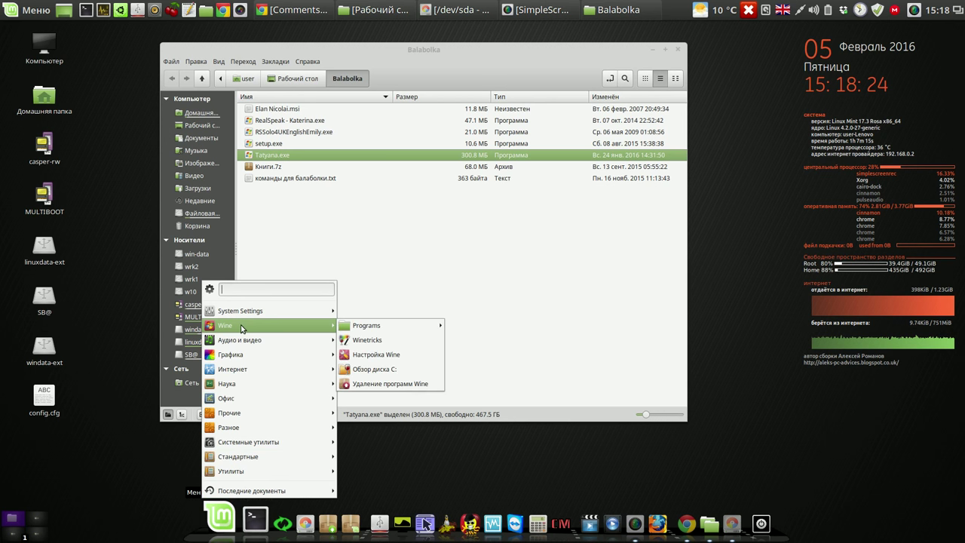
{"action": "mouse_move", "coordinate": [440, 329]}
{"action": "mouse_move", "coordinate": [501, 339]}
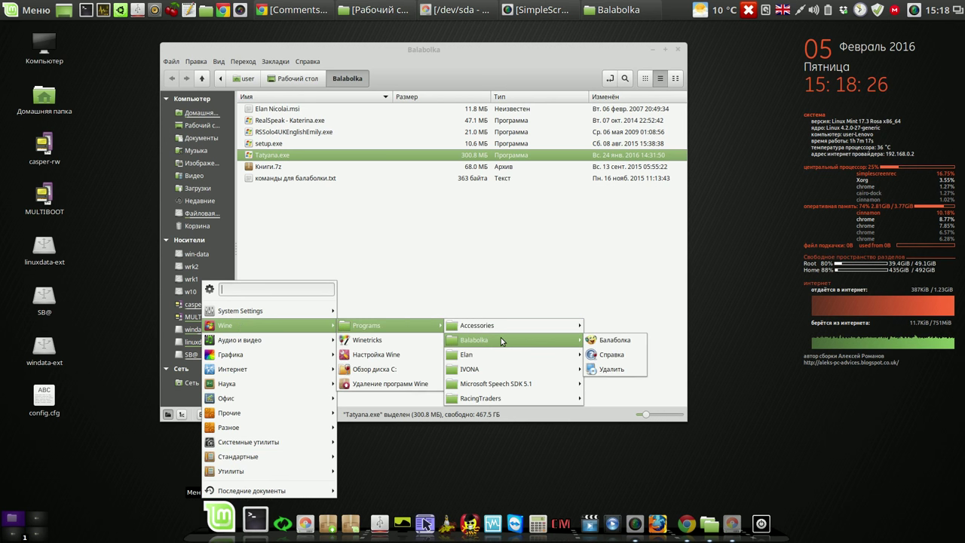
{"action": "left_click", "coordinate": [613, 341]}
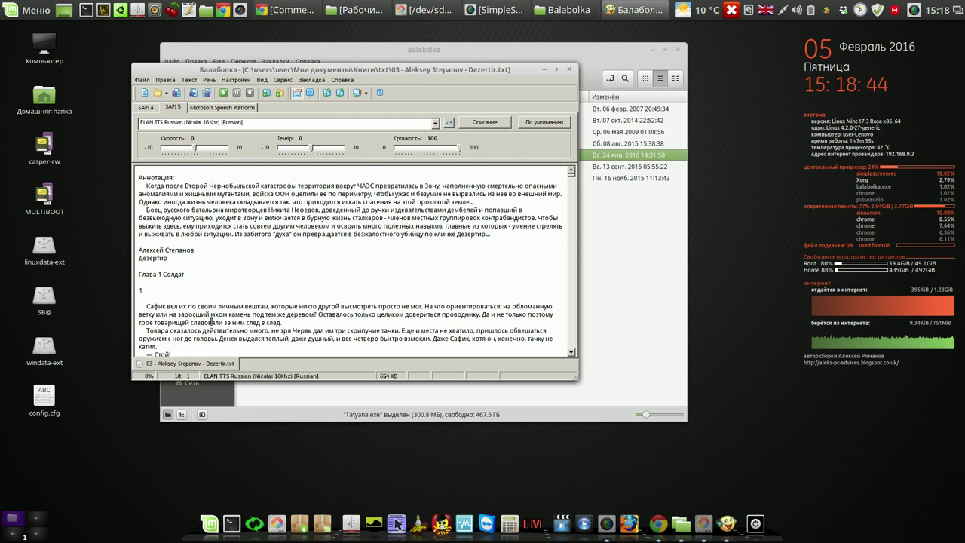
- Start reading the open Dezertir text aloud with the ELAN Nicolai voice, and switch to ScanSoft Katerina_Full_22kHz during playback
{"action": "key", "text": "F5"}
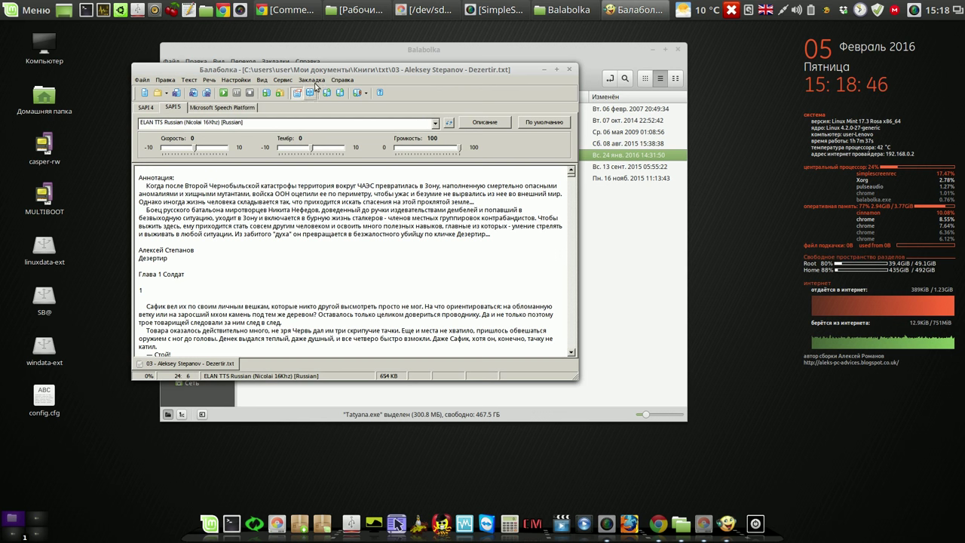
{"action": "left_click", "coordinate": [224, 93]}
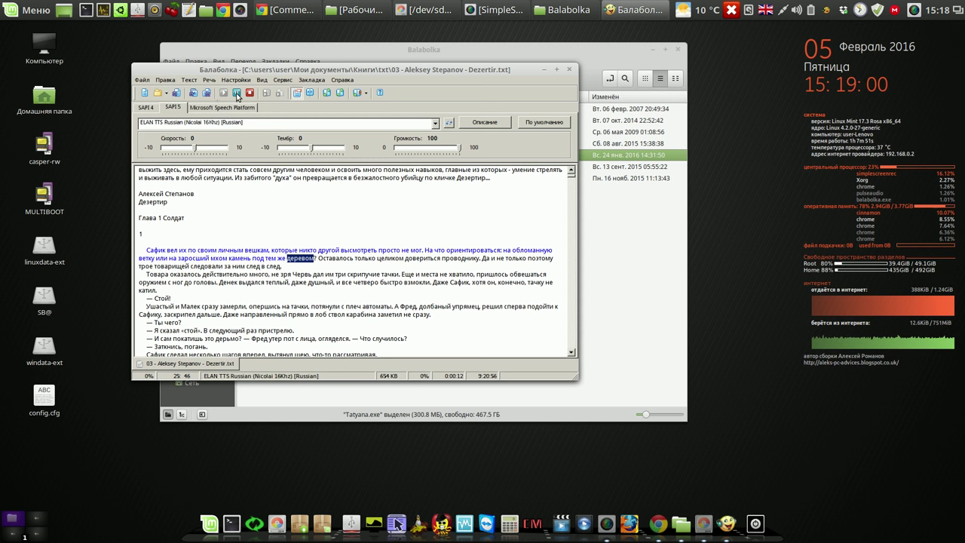
{"action": "left_click", "coordinate": [435, 123]}
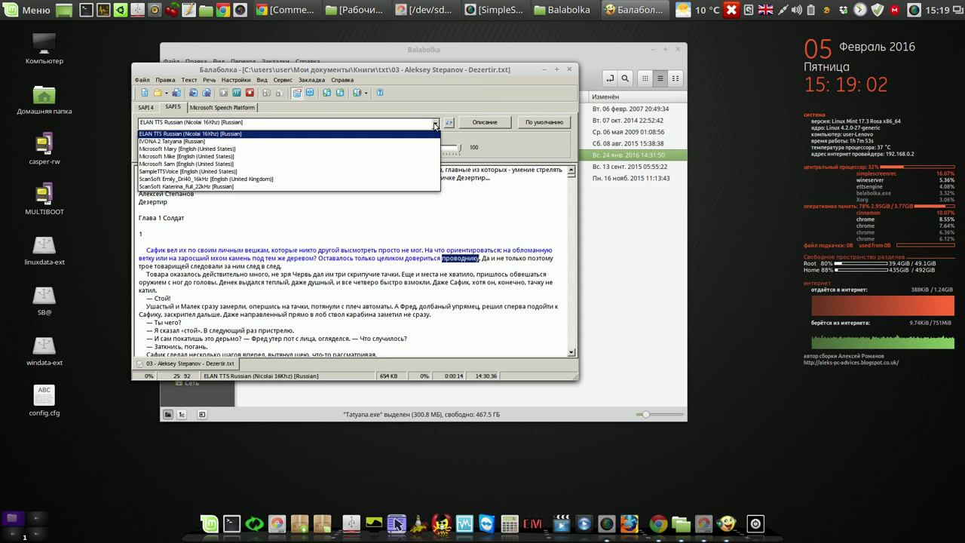
{"action": "left_click", "coordinate": [342, 191]}
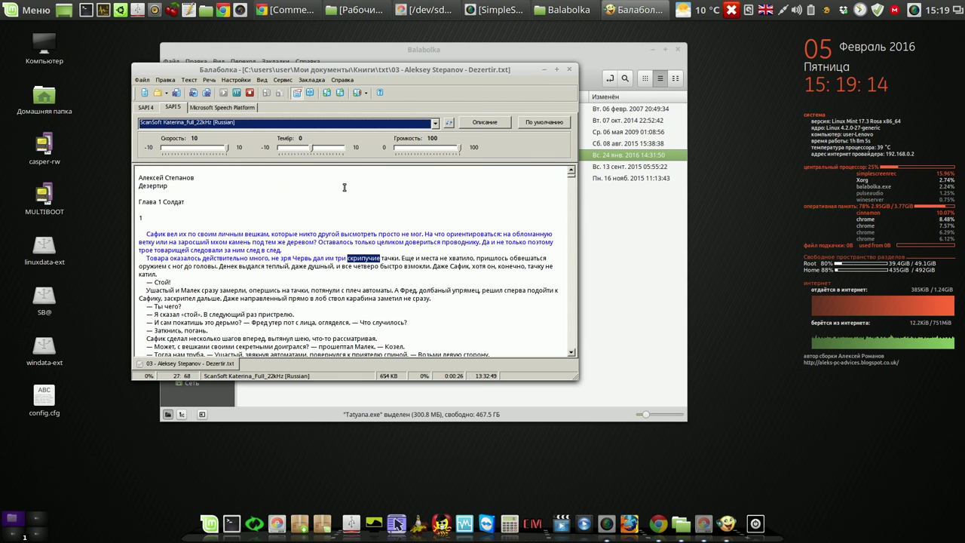
- Switch the reading voice to IVONA 2 Tatyana, listen to a passage, pause playback, and close Balabolka
{"action": "left_click", "coordinate": [435, 124]}
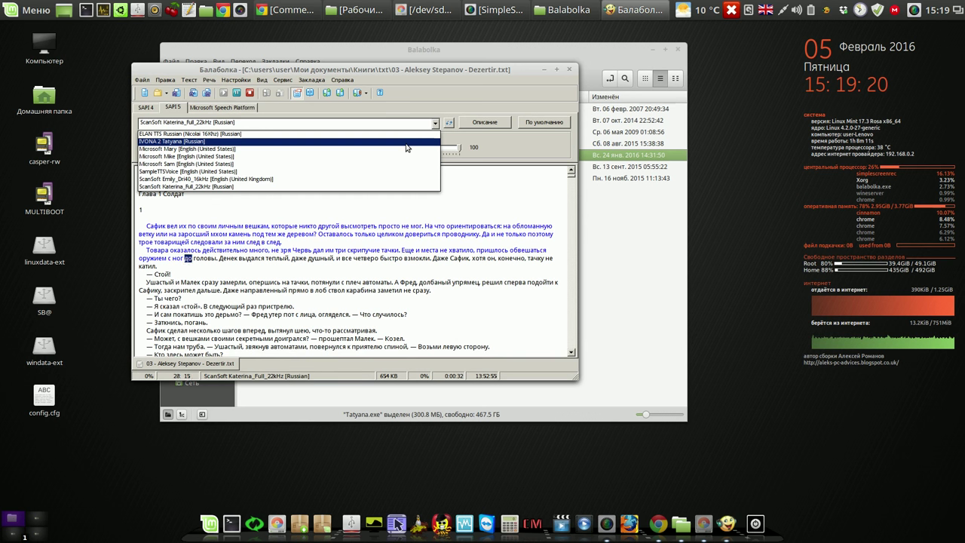
{"action": "left_click", "coordinate": [405, 142]}
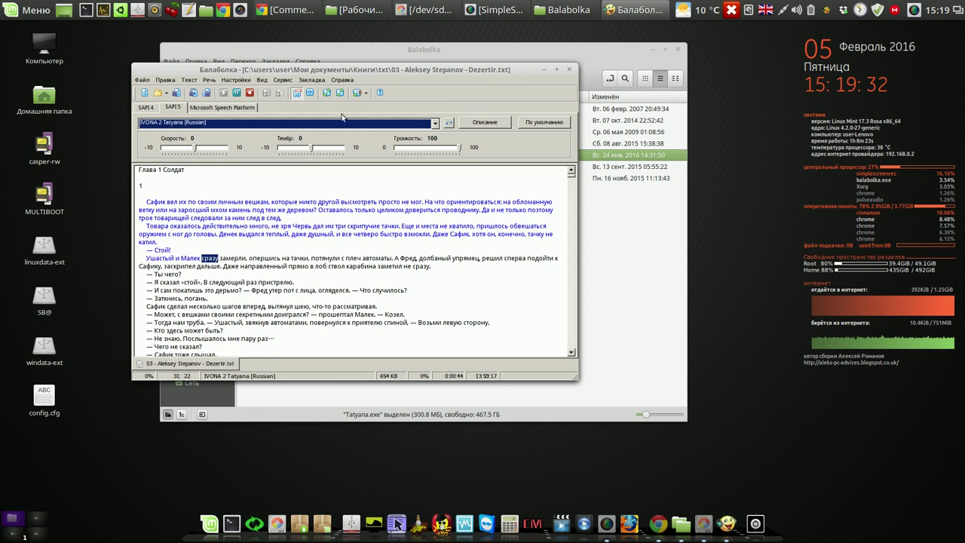
{"action": "left_click", "coordinate": [237, 93]}
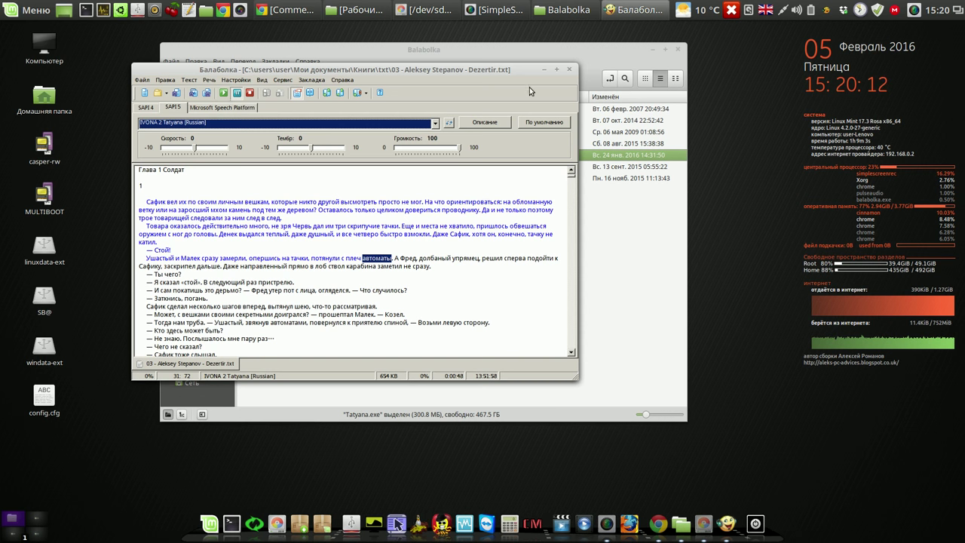
{"action": "left_click", "coordinate": [570, 68]}
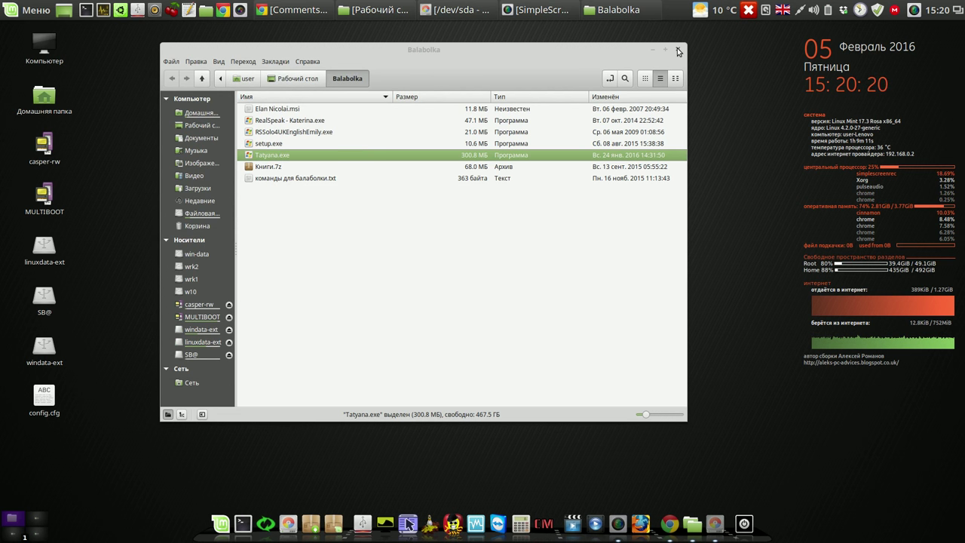
{"action": "left_click", "coordinate": [915, 12]}
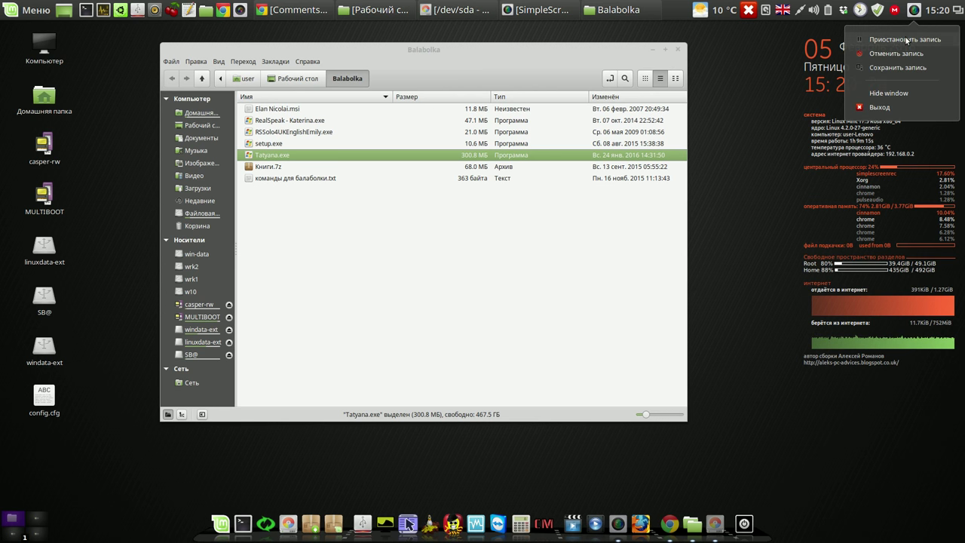
{"action": "left_click", "coordinate": [904, 39]}
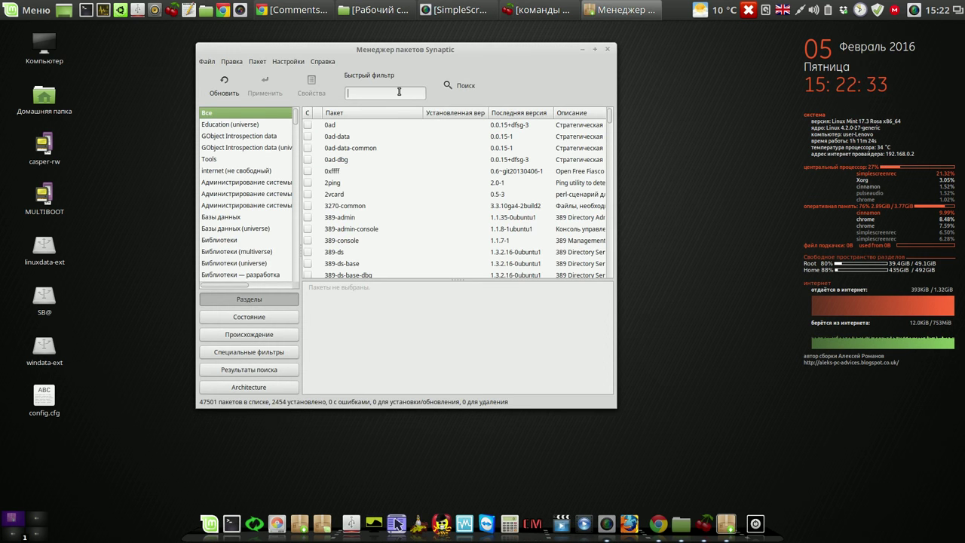
- Filter the Synaptic package list by "casper", select the casper package, and check its version lock option
{"action": "type", "text": "casper"}
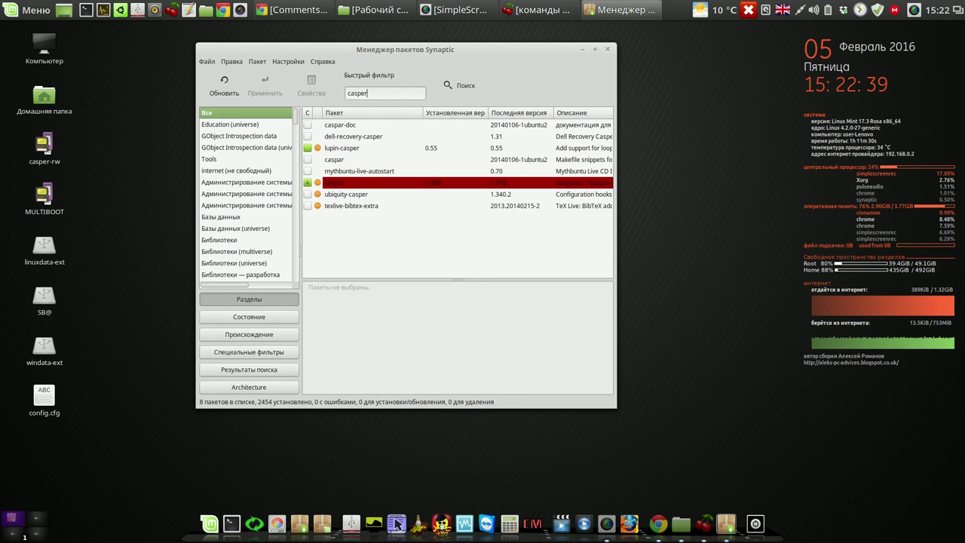
{"action": "left_click", "coordinate": [386, 125]}
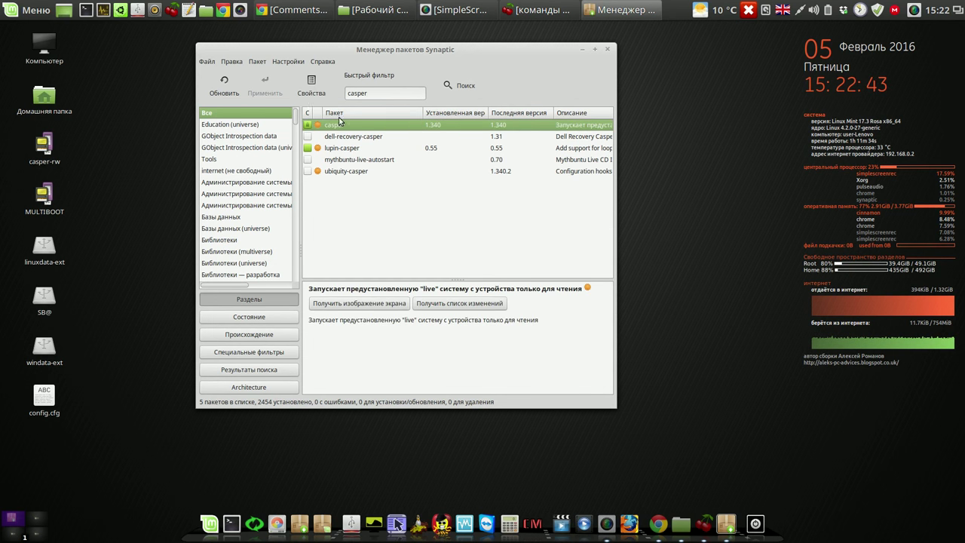
{"action": "left_click", "coordinate": [258, 62]}
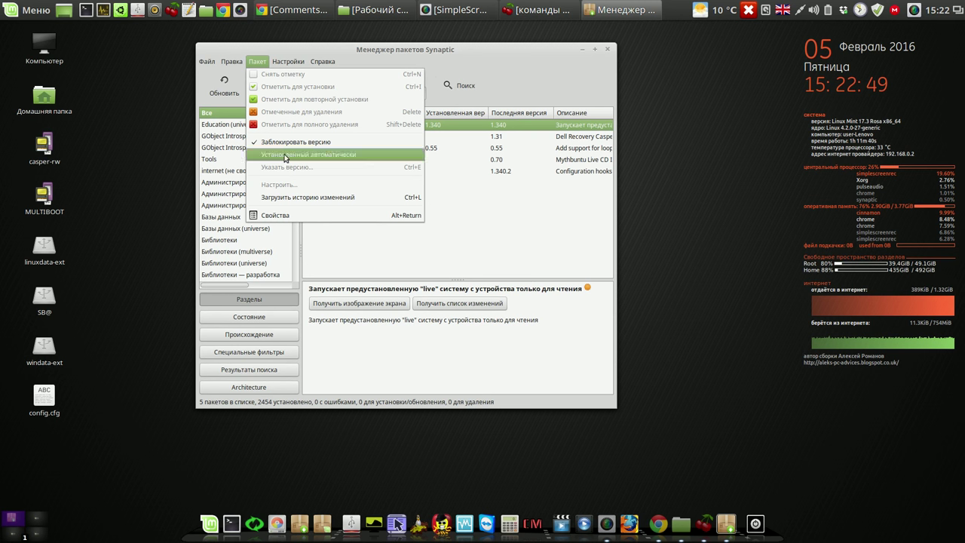
{"action": "left_click", "coordinate": [516, 69]}
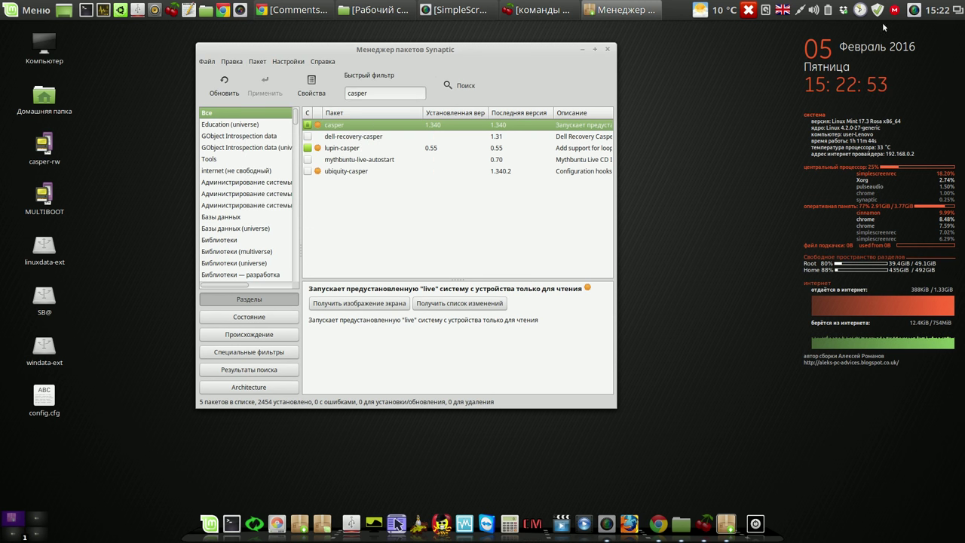
- Switch to CherryTree and read the Systemback installation note's section on holding the casper package
{"action": "mouse_move", "coordinate": [877, 11]}
{"action": "left_click", "coordinate": [544, 10]}
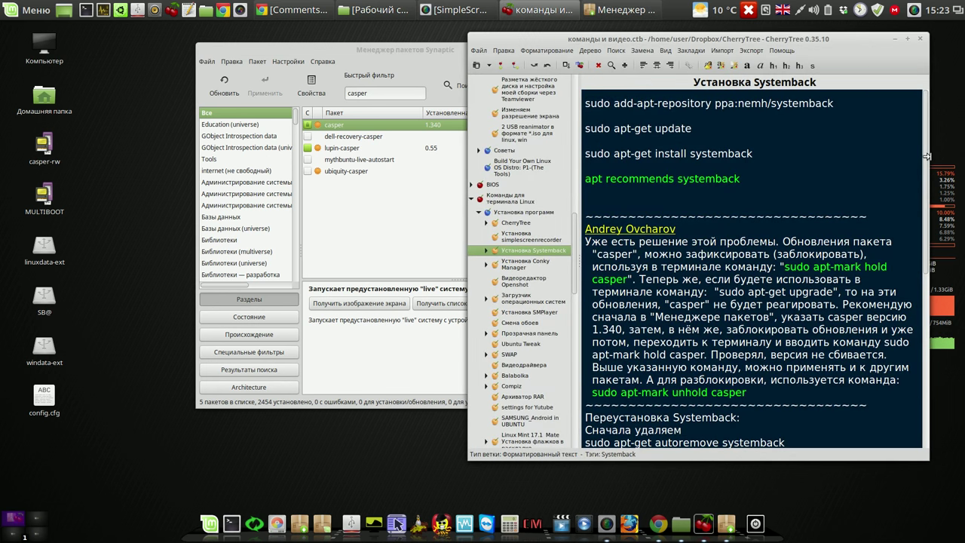
{"action": "left_click_drag", "start_coordinate": [926, 143], "coordinate": [930, 201]}
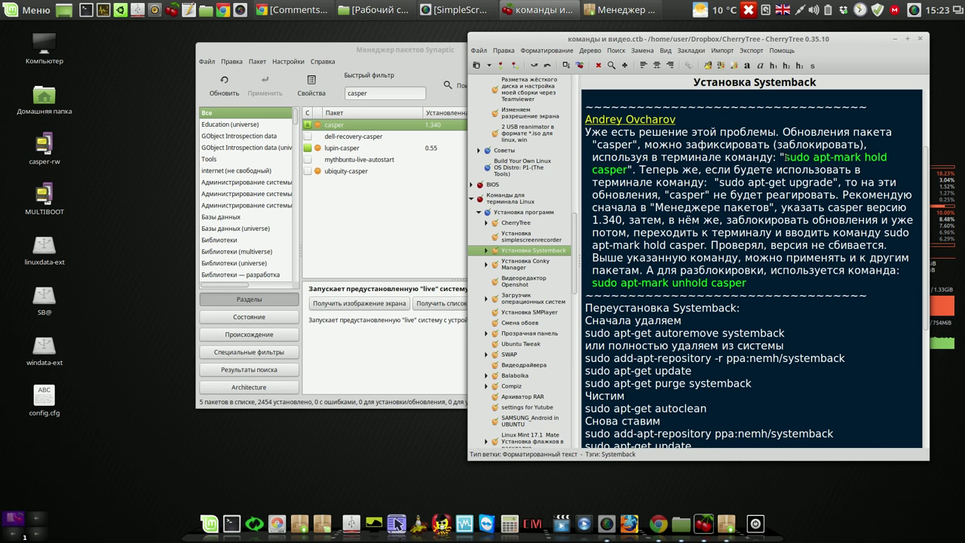
{"action": "left_click", "coordinate": [913, 15]}
{"action": "left_click", "coordinate": [905, 37]}
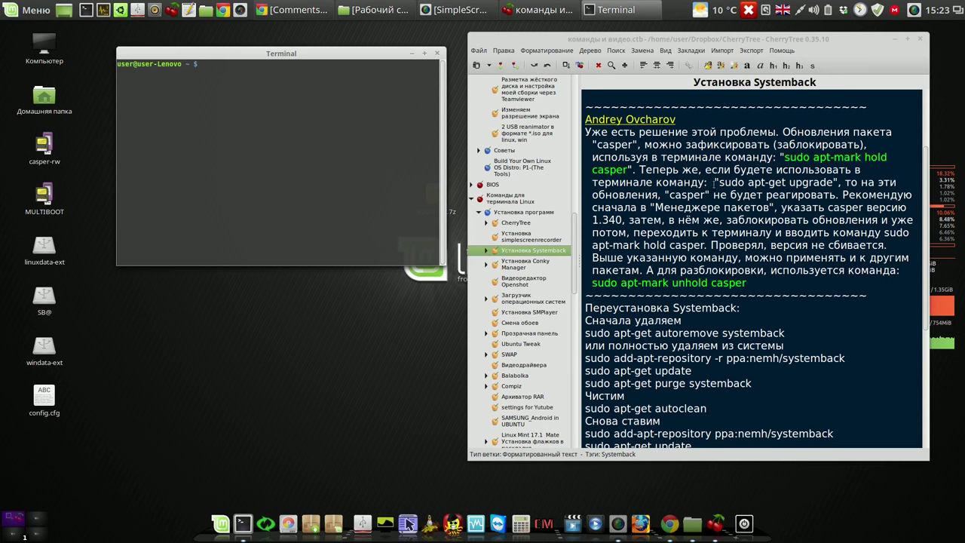
- Copy "sudo apt-mark hold casper" from the note into the terminal, run it with the account password, and close the terminal
{"action": "left_click", "coordinate": [785, 157]}
{"action": "left_click_drag", "start_coordinate": [785, 157], "coordinate": [253, 79]}
{"action": "left_click", "coordinate": [373, 130]}
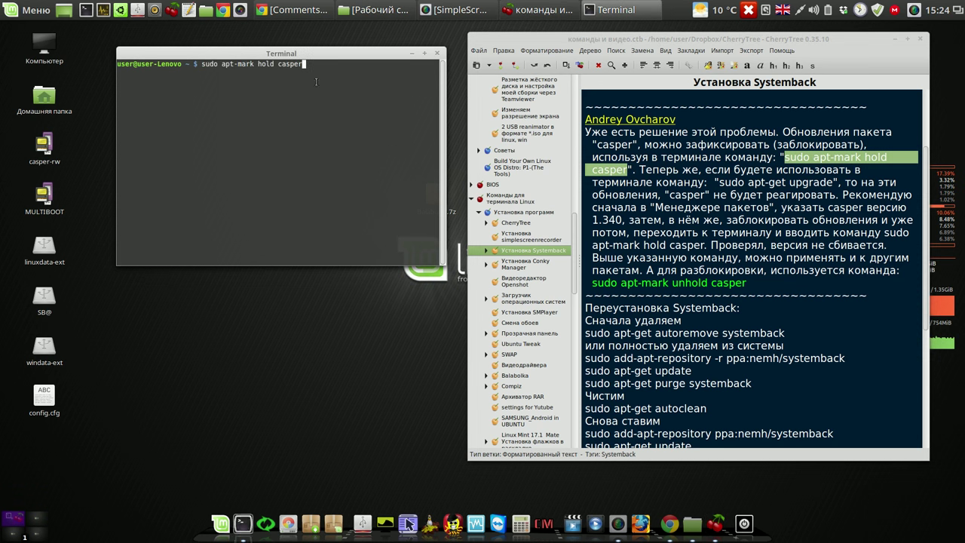
{"action": "key", "text": "Return"}
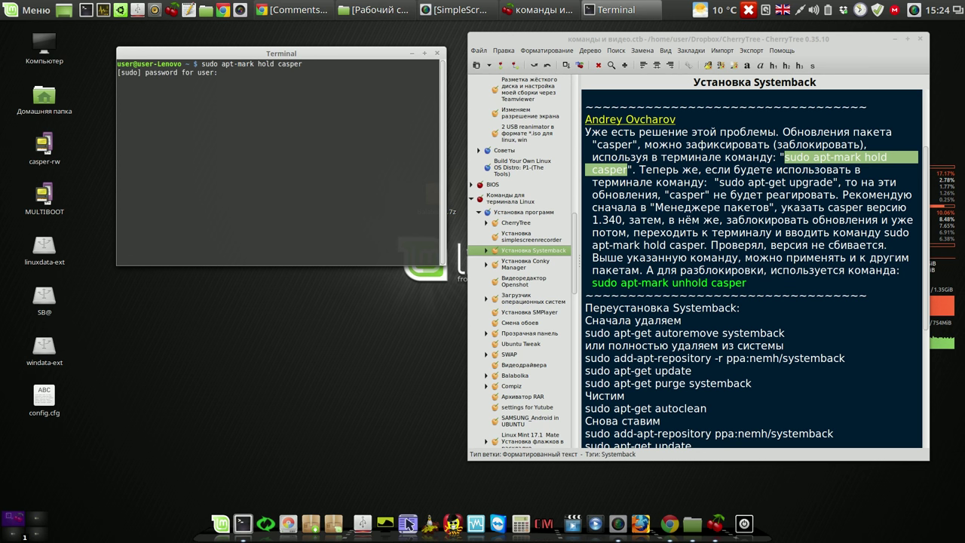
{"action": "key", "text": "Return"}
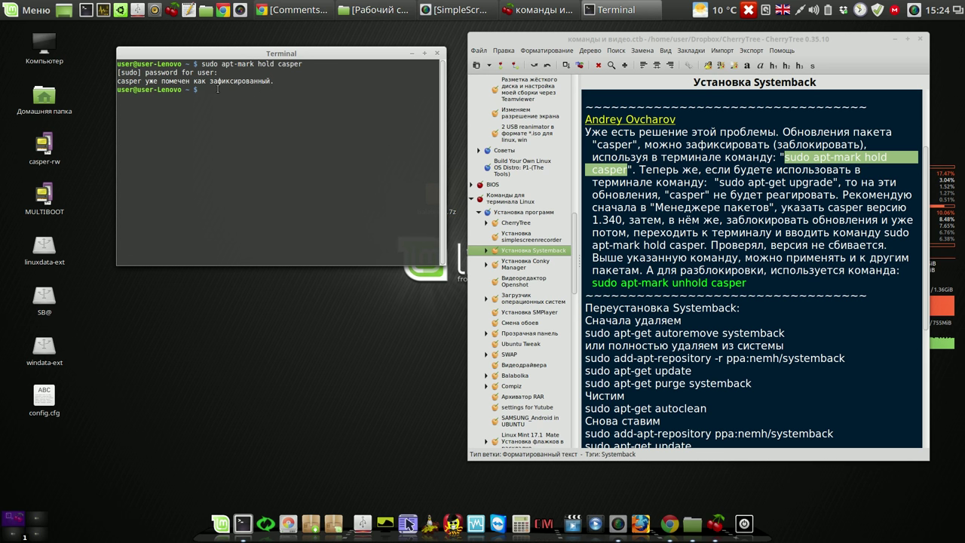
{"action": "left_click", "coordinate": [437, 54]}
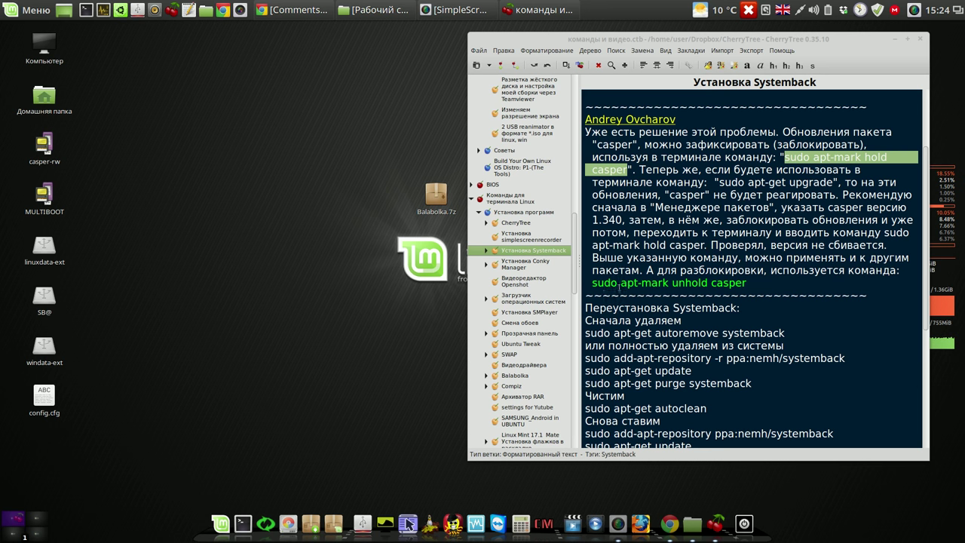
- Highlight the "sudo apt-mark unhold casper" command in the Systemback note, and clear the selection
{"action": "left_click_drag", "start_coordinate": [592, 283], "coordinate": [753, 287]}
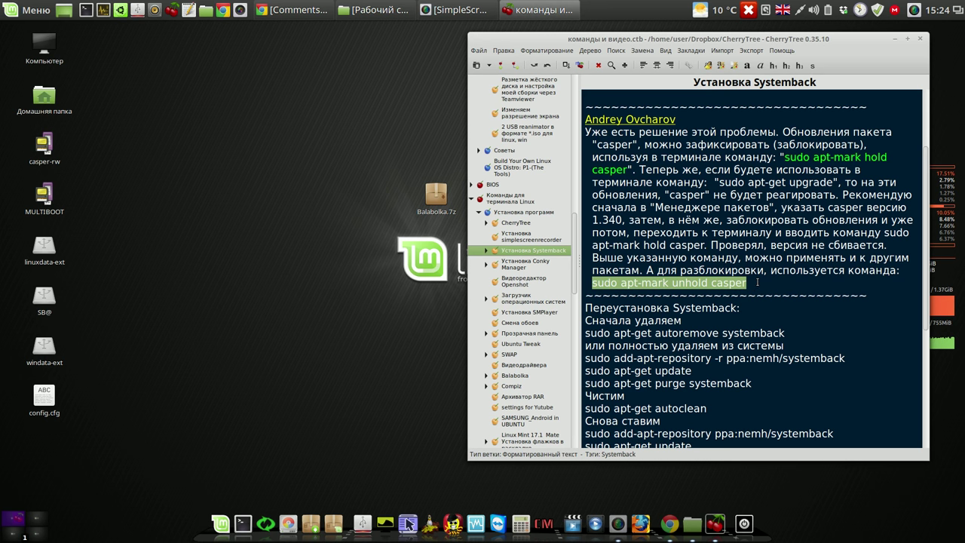
{"action": "left_click", "coordinate": [757, 282]}
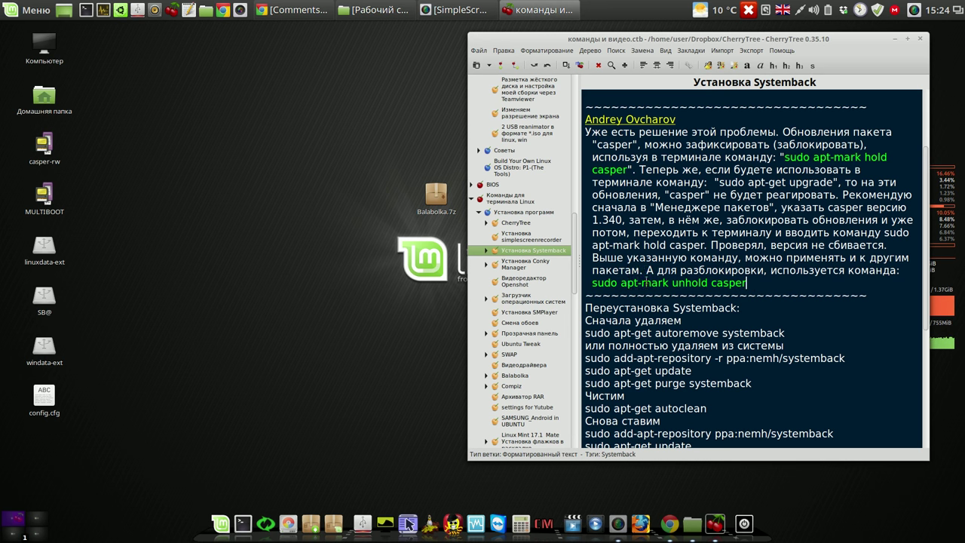
{"action": "left_click", "coordinate": [743, 120]}
- Open a new terminal beside the note and copy "sudo apt-mark hold" from the note into it
{"action": "left_click", "coordinate": [85, 10]}
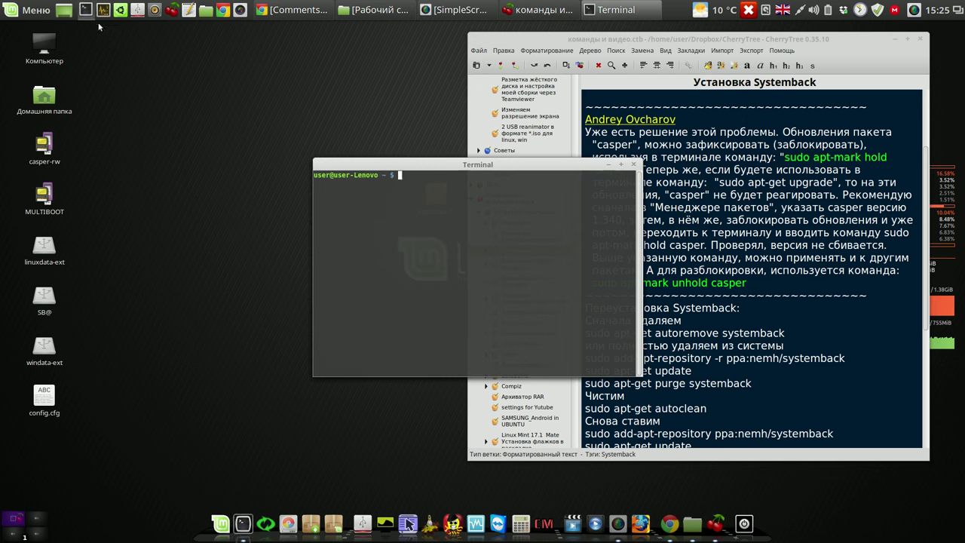
{"action": "left_click_drag", "start_coordinate": [447, 169], "coordinate": [245, 59]}
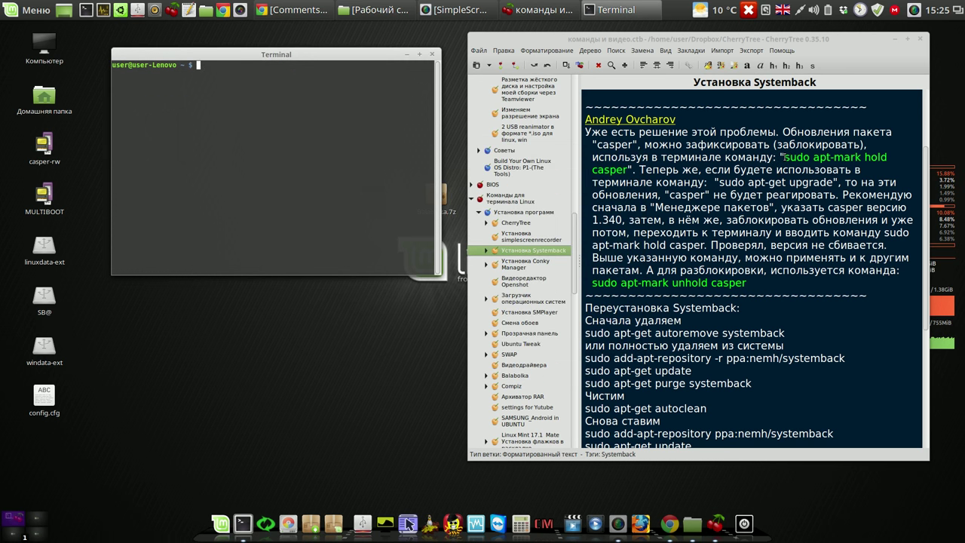
{"action": "left_click_drag", "start_coordinate": [784, 157], "coordinate": [291, 70]}
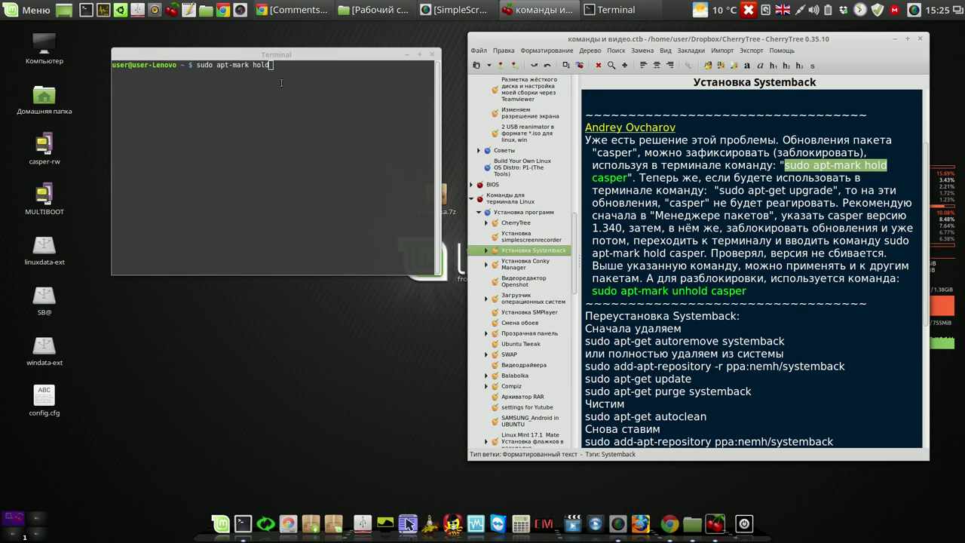